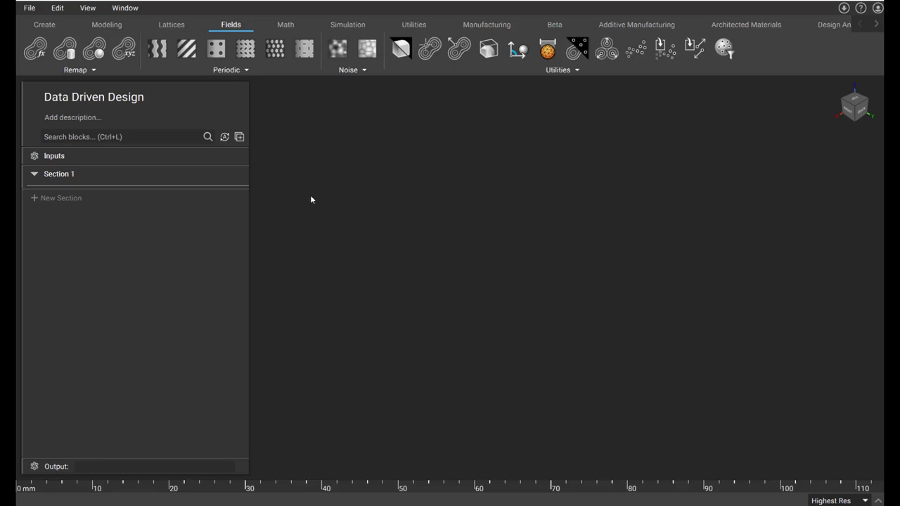
- Rename the notebook's first section as "Geometry"
{"action": "double_click", "coordinate": [87, 171]}
{"action": "type", "text": "Geometry"}
{"action": "key", "text": "Return"}
- Import the ddd_brkt.x_t part from the file explorer into the Geometry section
{"action": "left_click", "coordinate": [338, 505]}
{"action": "left_click_drag", "start_coordinate": [503, 218], "coordinate": [127, 204]}
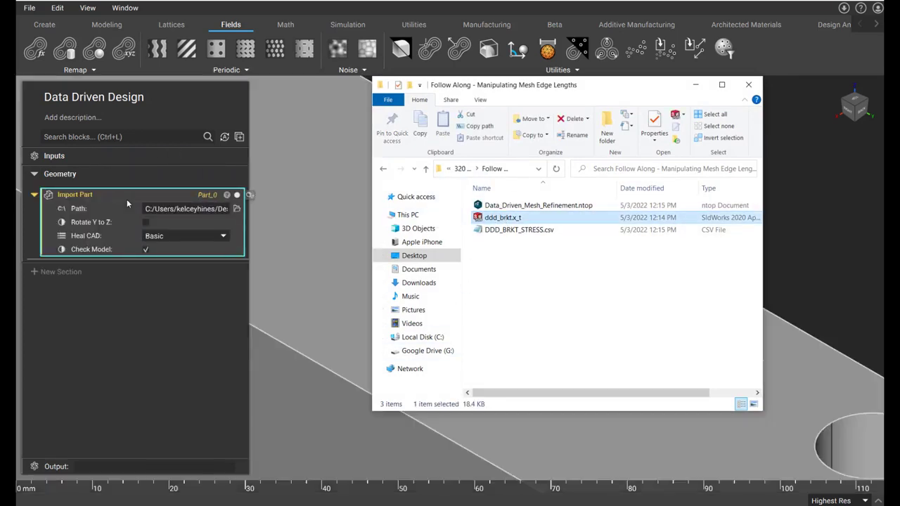
{"action": "left_click", "coordinate": [791, 162]}
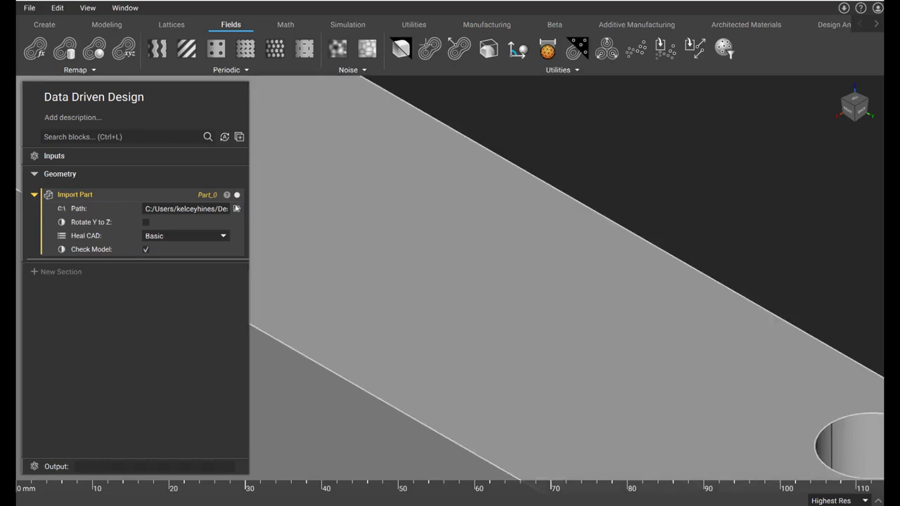
- Extract bodies [0] from the imported part's properties as its own CAD Body block in the Geometry section
{"action": "left_click", "coordinate": [226, 195]}
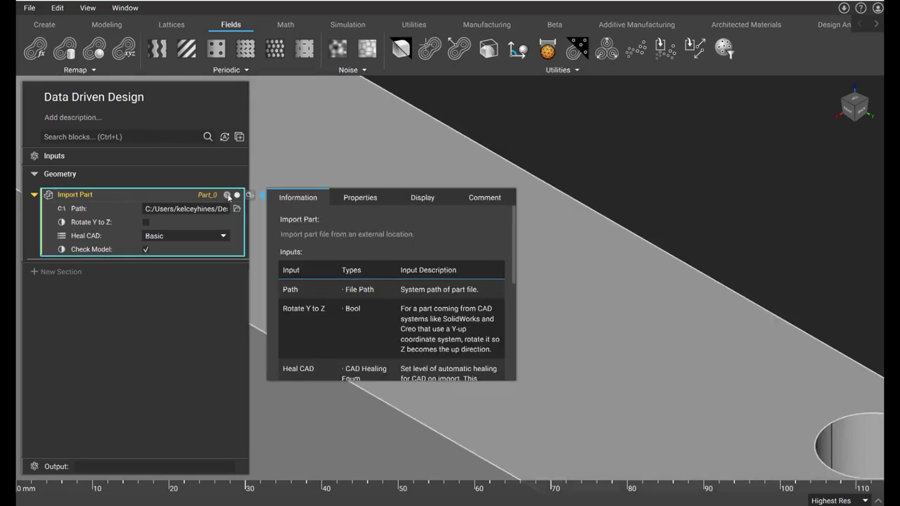
{"action": "left_click", "coordinate": [360, 198]}
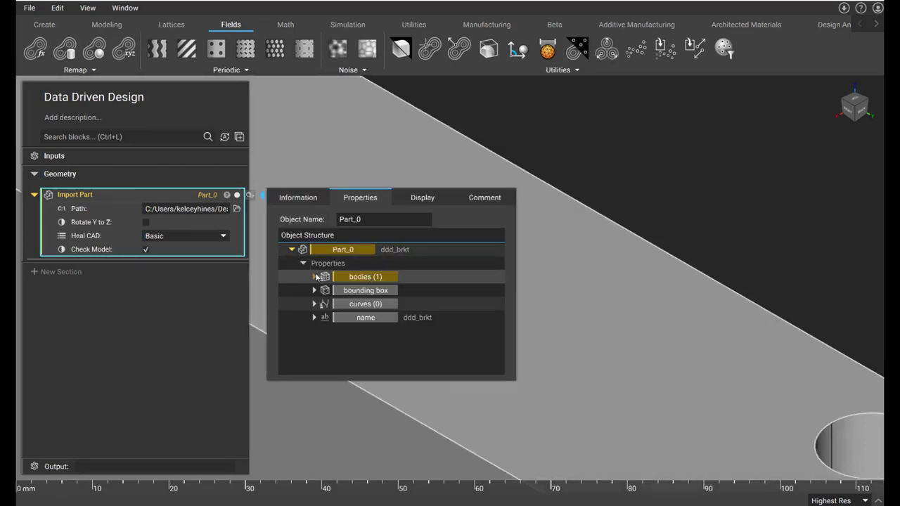
{"action": "left_click", "coordinate": [314, 277]}
{"action": "left_click_drag", "start_coordinate": [330, 304], "coordinate": [152, 262]}
- Add an Implicit Body from CAD Body block below the extracted CAD body, using that body as its input
{"action": "left_click", "coordinate": [154, 137]}
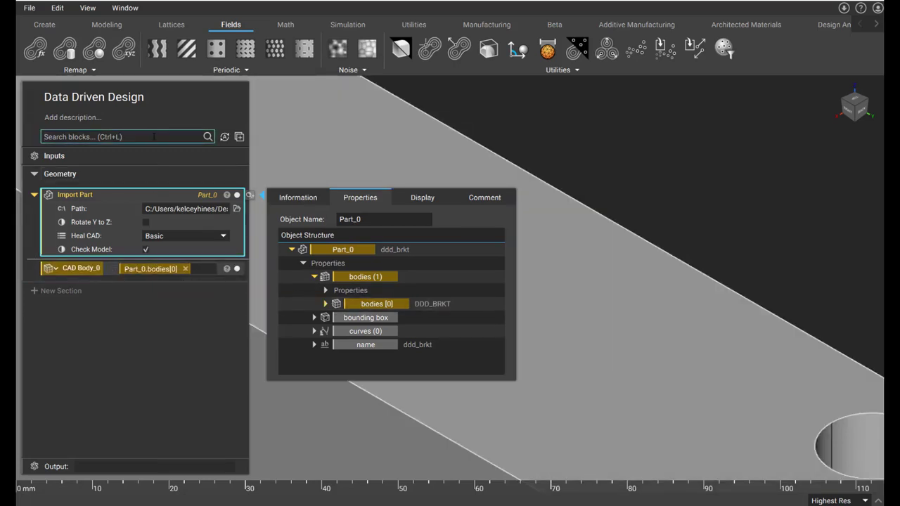
{"action": "type", "text": "implic"}
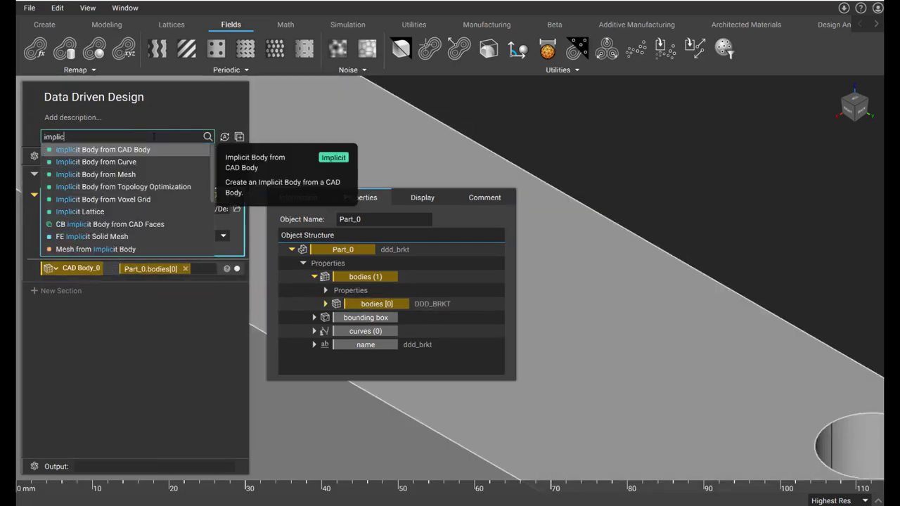
{"action": "left_click", "coordinate": [124, 150]}
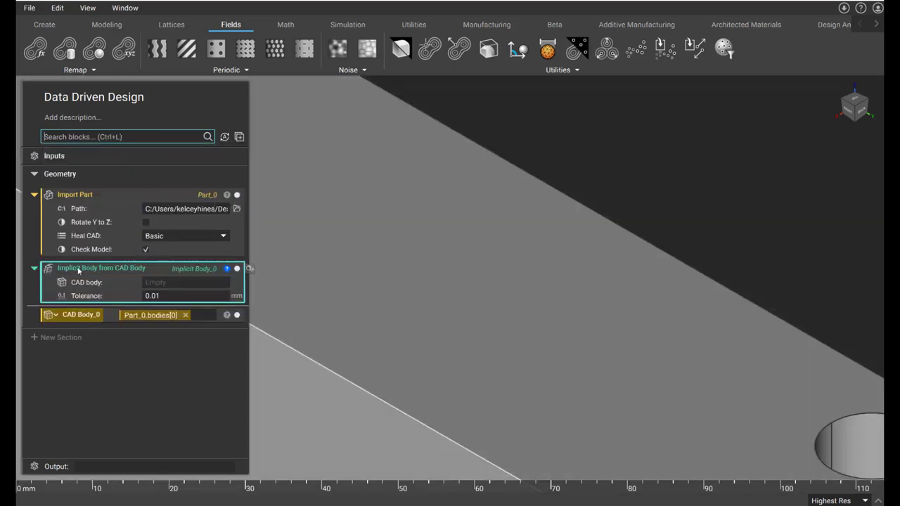
{"action": "left_click_drag", "start_coordinate": [81, 314], "coordinate": [167, 282]}
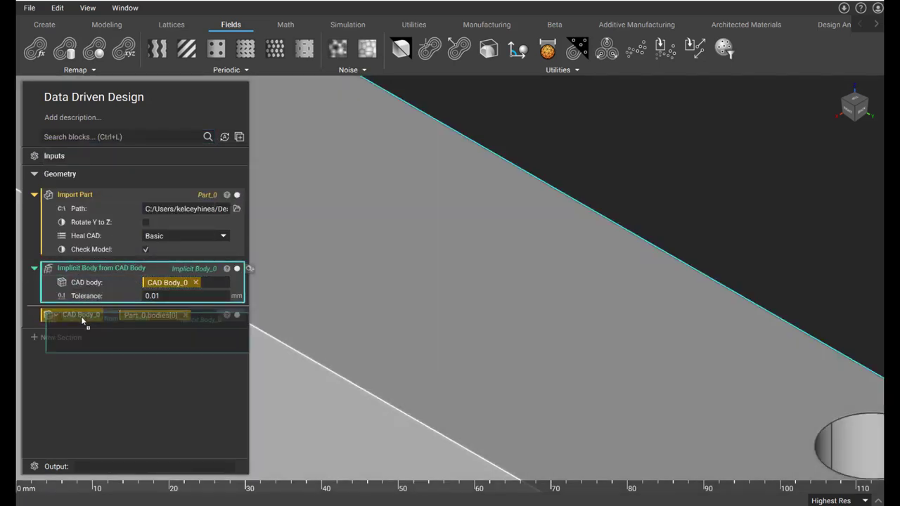
{"action": "left_click_drag", "start_coordinate": [81, 317], "coordinate": [83, 322]}
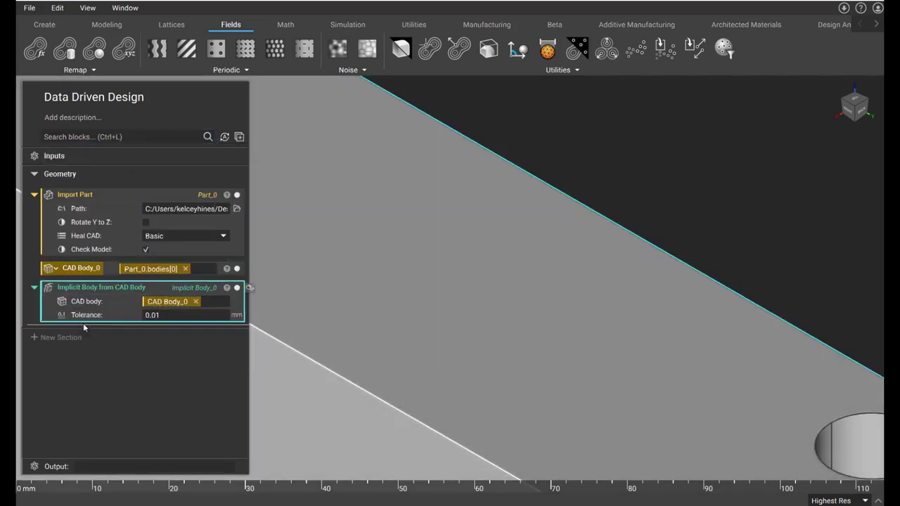
- Make the Implicit Body from CAD Body block a variable named "Implicit"
{"action": "right_click", "coordinate": [80, 287]}
{"action": "left_click", "coordinate": [131, 314]}
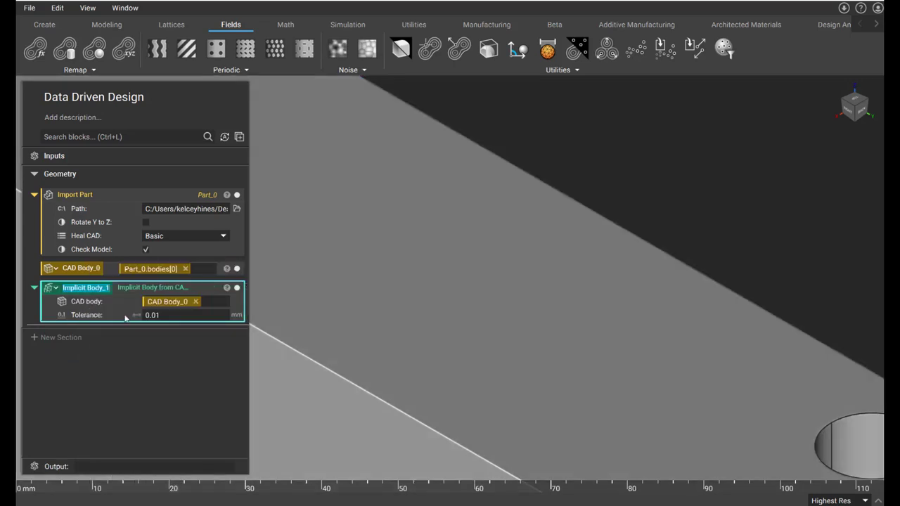
{"action": "type", "text": "Implicit"}
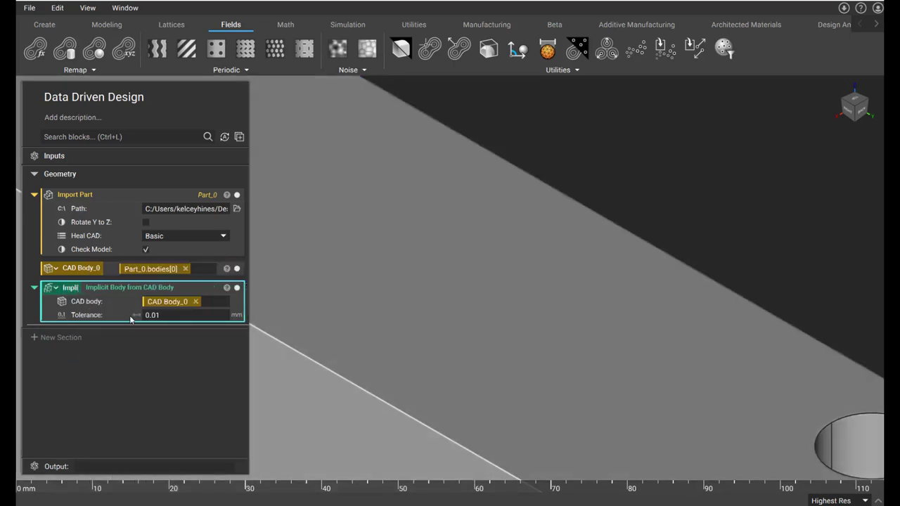
- Add a new section named "Field From Stress Data"
{"action": "left_click", "coordinate": [57, 338]}
{"action": "type", "text": "Field Fr"}
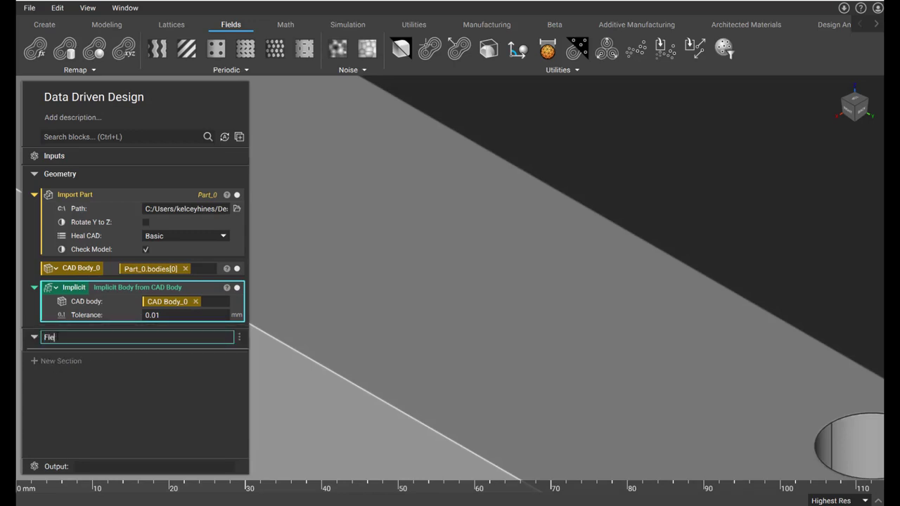
{"action": "type", "text": "om Stress Data"}
{"action": "key", "text": "Return"}
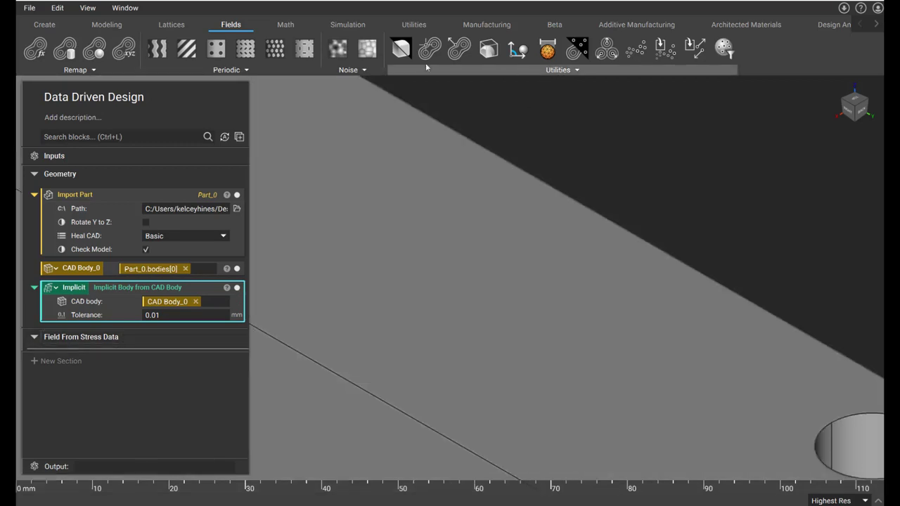
- Add an Import Scalar Point Map block and load DDD_BRKT_STRESS.csv as its source file
{"action": "left_click", "coordinate": [618, 69]}
{"action": "left_click", "coordinate": [475, 213]}
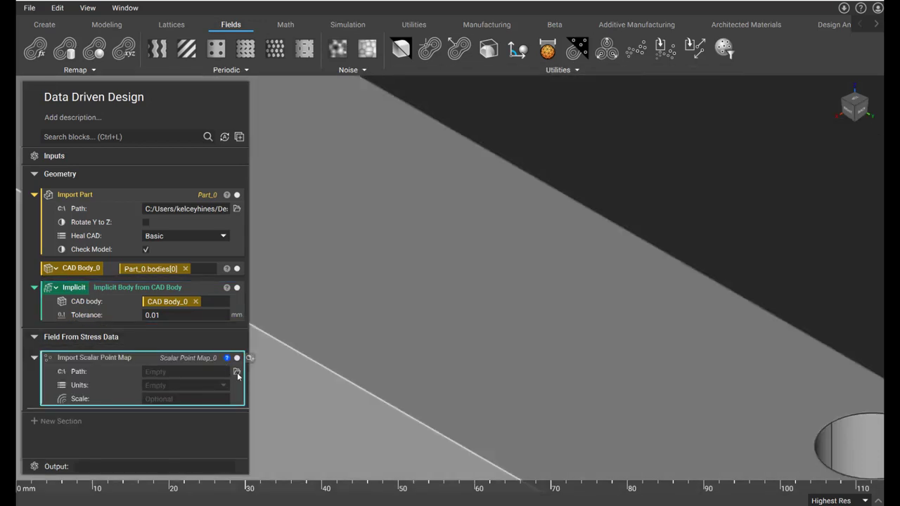
{"action": "left_click", "coordinate": [237, 372]}
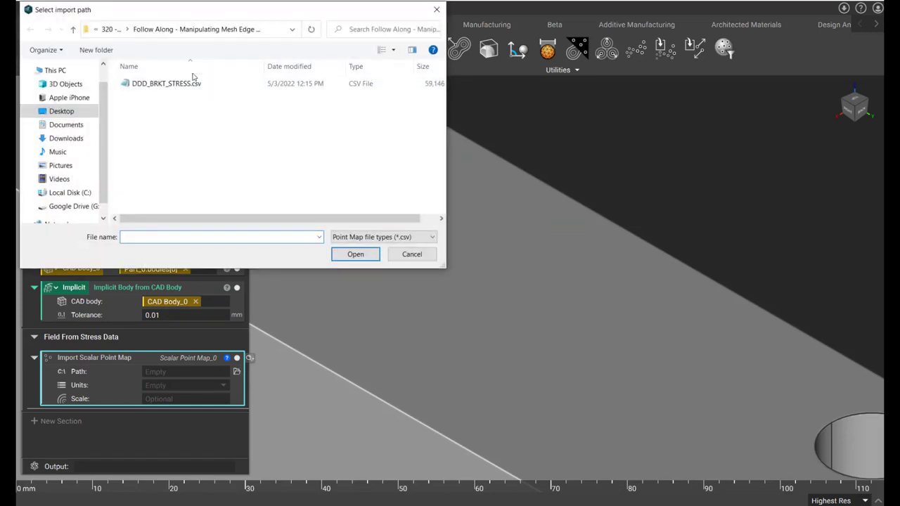
{"action": "left_click", "coordinate": [184, 83]}
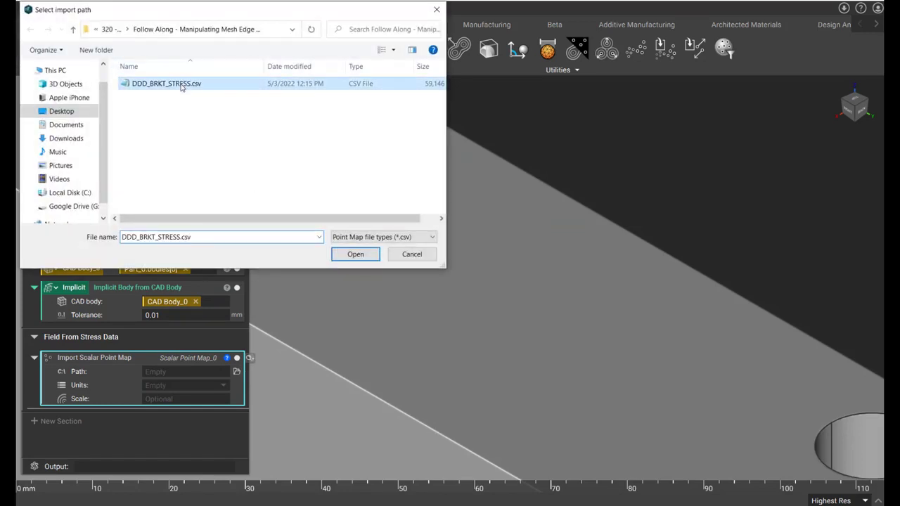
{"action": "left_click", "coordinate": [355, 254]}
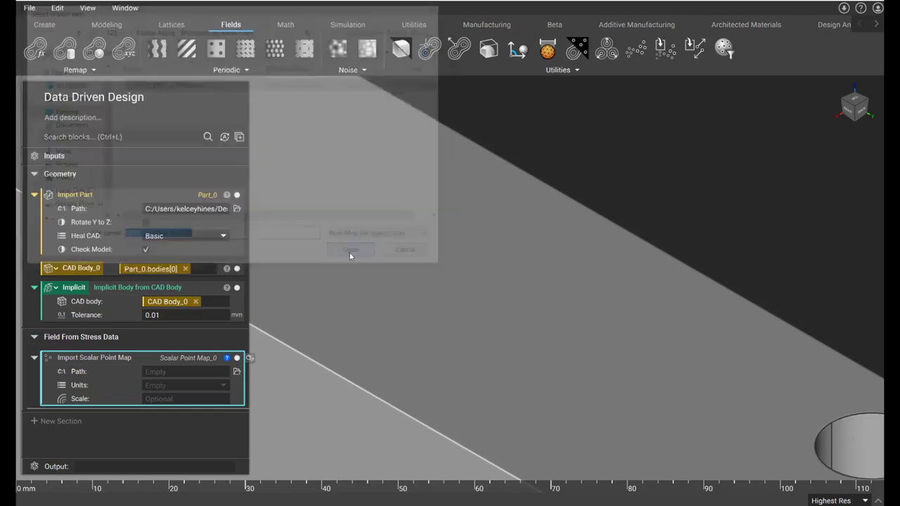
- Set the imported point map's units to mm and its scale to 1Pa
{"action": "left_click", "coordinate": [163, 385]}
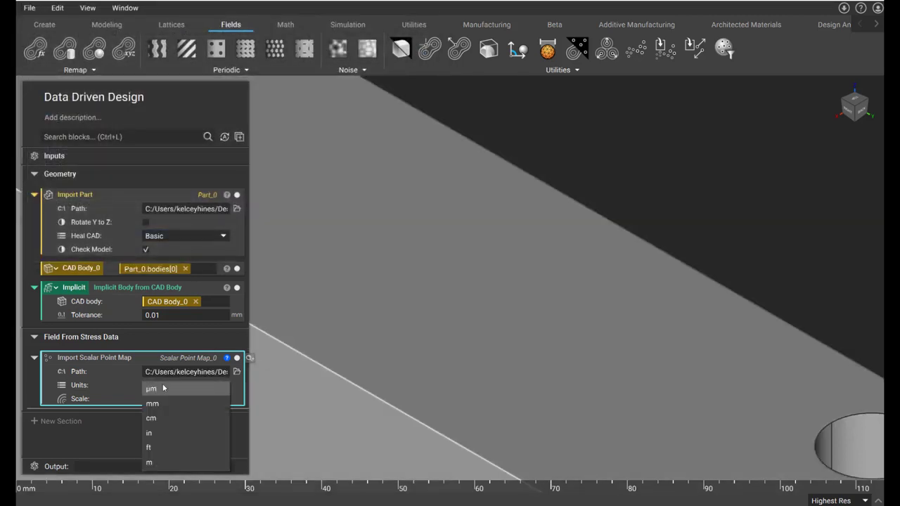
{"action": "left_click", "coordinate": [160, 405]}
{"action": "left_click", "coordinate": [157, 399]}
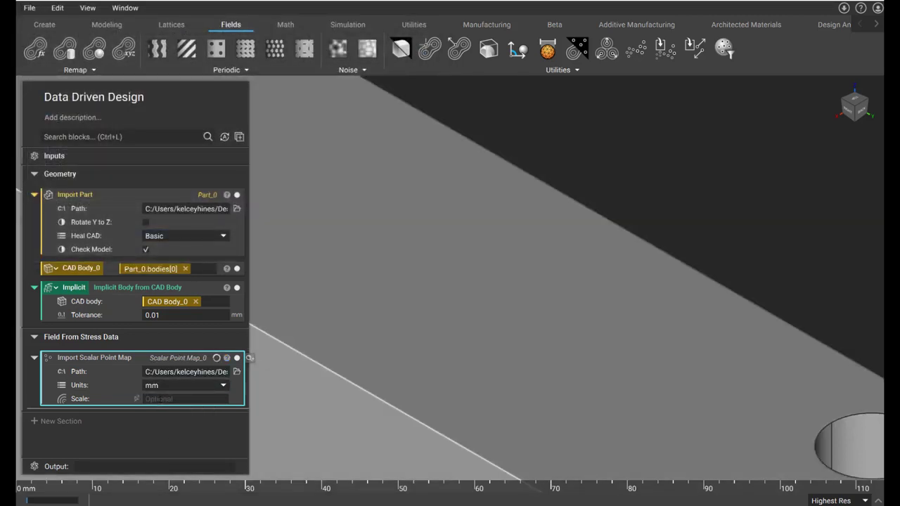
{"action": "type", "text": "1Pa"}
{"action": "key", "text": "Return"}
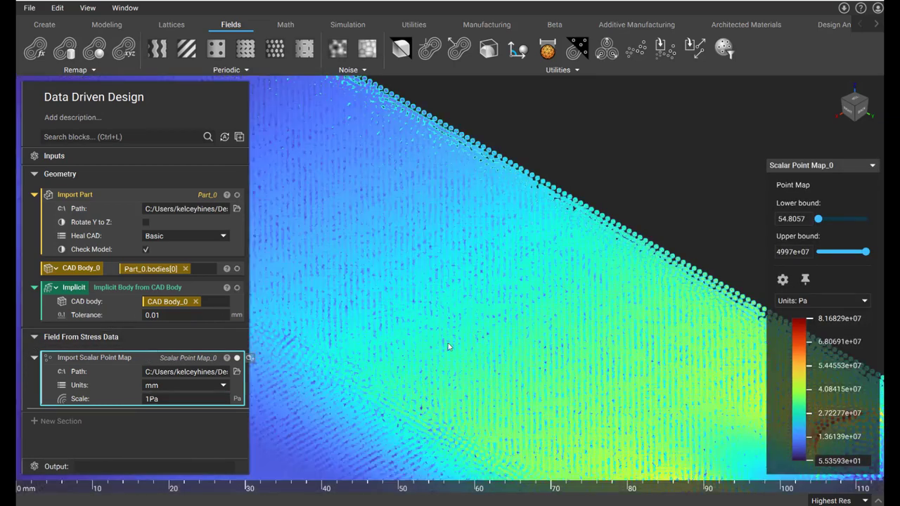
- Add a Field from Point Map block below the scalar point map import
{"action": "scroll", "coordinate": [448, 346], "scroll_direction": "down", "scroll_amount": 10}
{"action": "right_click_drag", "start_coordinate": [393, 302], "coordinate": [608, 301]}
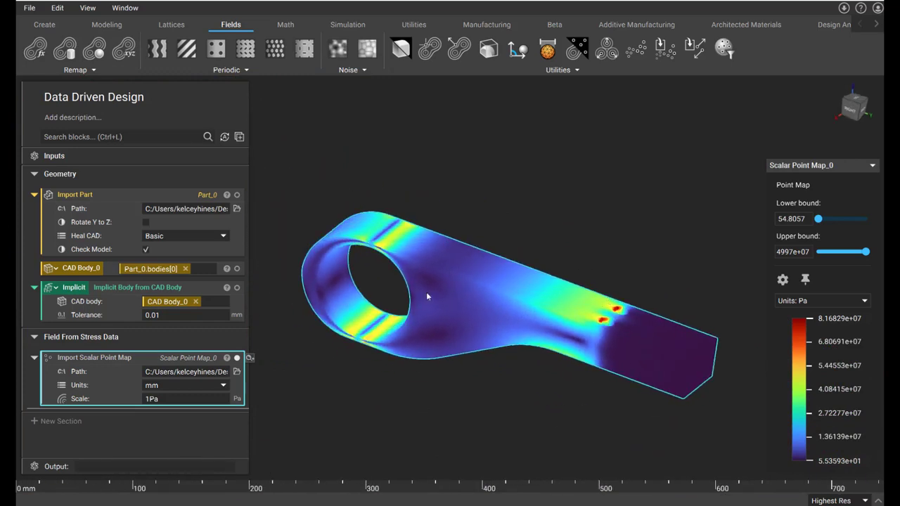
{"action": "left_click", "coordinate": [566, 71]}
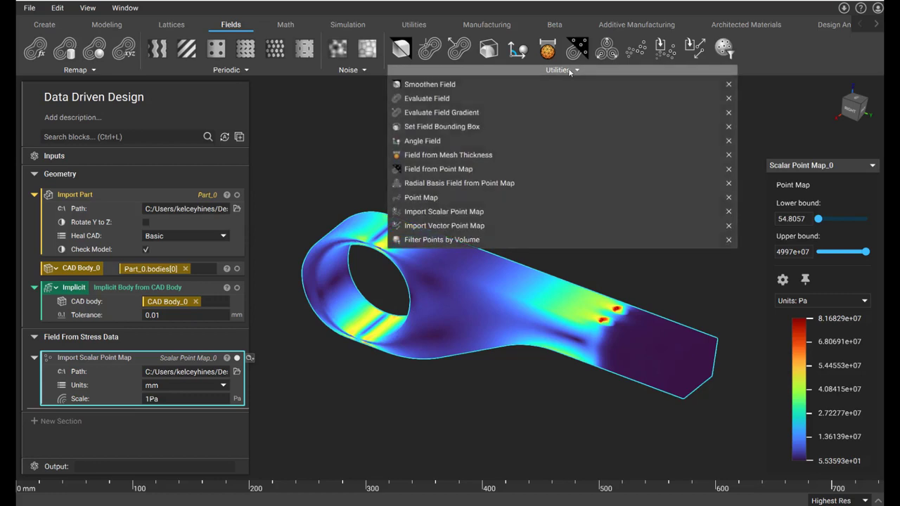
{"action": "left_click", "coordinate": [506, 169]}
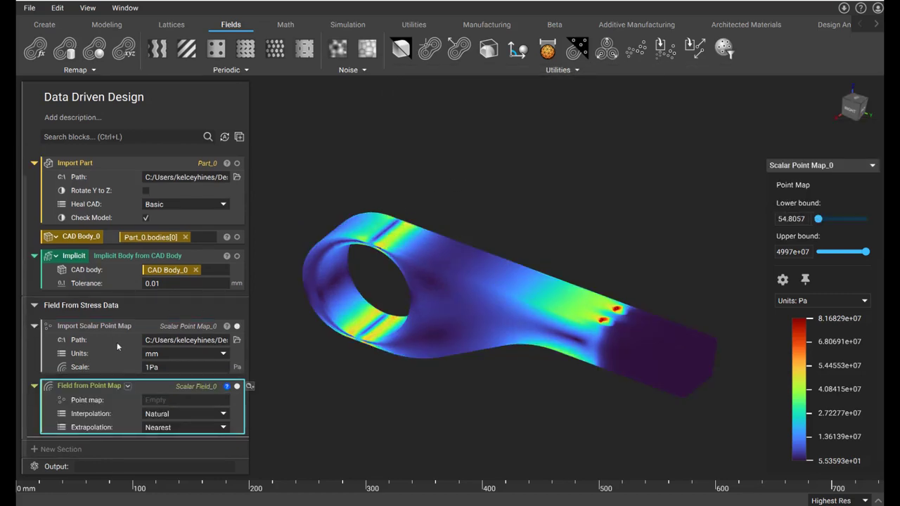
- Make the Import Scalar Point Map block a variable named "Stress Data"
{"action": "right_click", "coordinate": [93, 324]}
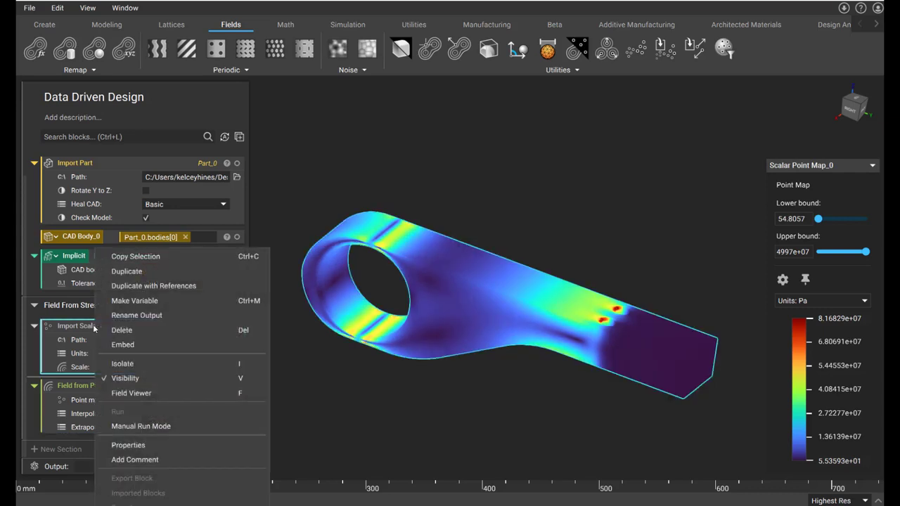
{"action": "left_click", "coordinate": [148, 303]}
{"action": "type", "text": "Stress Data"}
{"action": "key", "text": "Return"}
- Feed Stress Data into the Field from Point Map block, with Barycentric interpolation and extrapolation set to None
{"action": "left_click_drag", "start_coordinate": [84, 327], "coordinate": [182, 404]}
{"action": "left_click", "coordinate": [184, 413]}
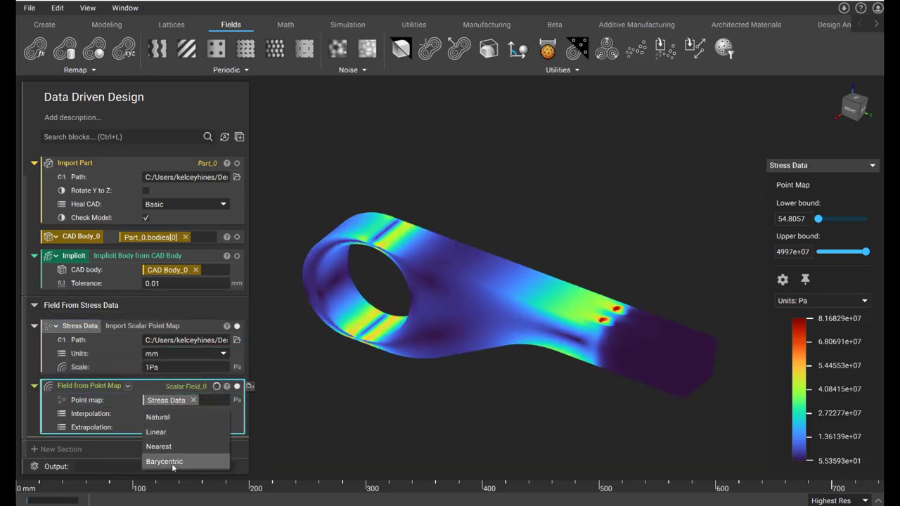
{"action": "left_click", "coordinate": [172, 463]}
{"action": "left_click", "coordinate": [181, 427]}
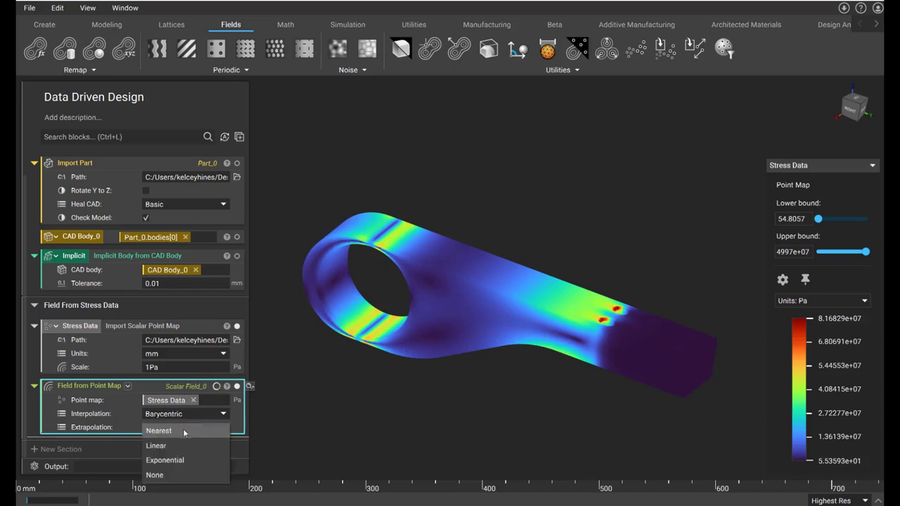
{"action": "left_click", "coordinate": [168, 476]}
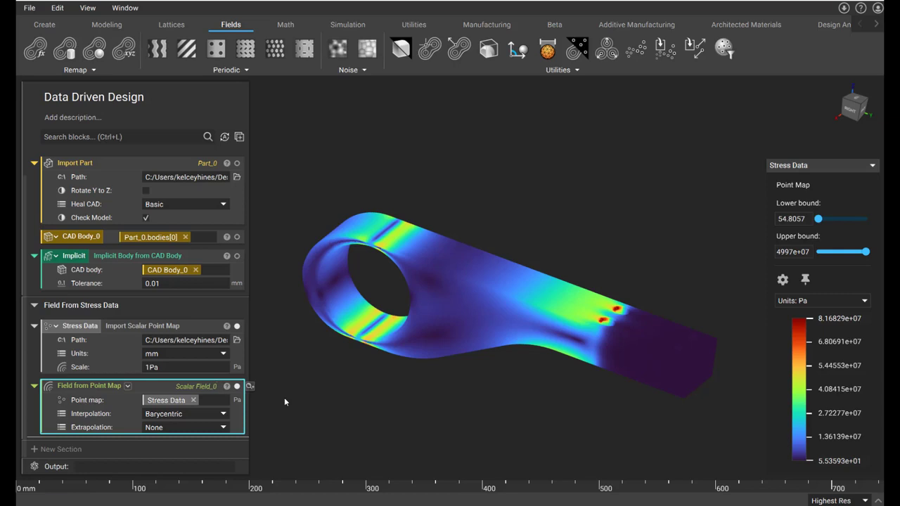
- Make the Field from Point Map block a variable named "Stress Field"
{"action": "right_click", "coordinate": [108, 386]}
{"action": "left_click", "coordinate": [171, 318]}
{"action": "type", "text": "Stress Fie"}
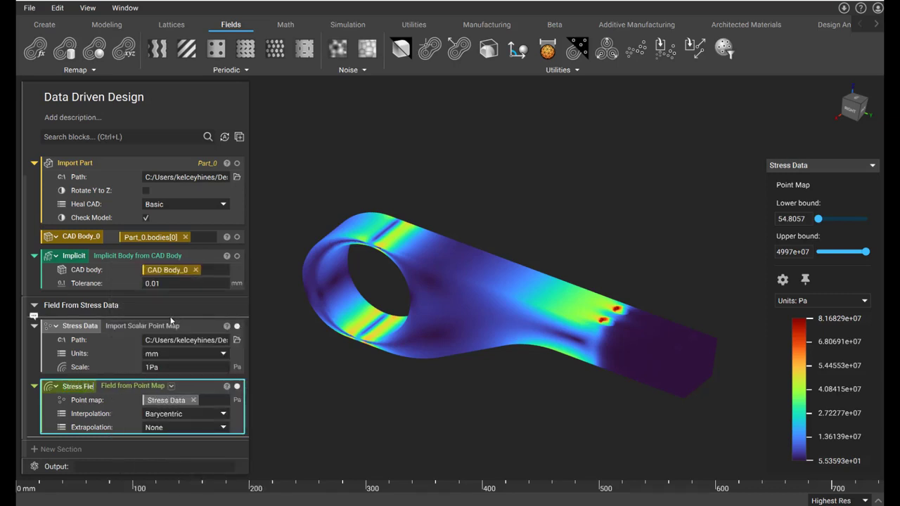
{"action": "type", "text": "ld"}
{"action": "key", "text": "Return"}
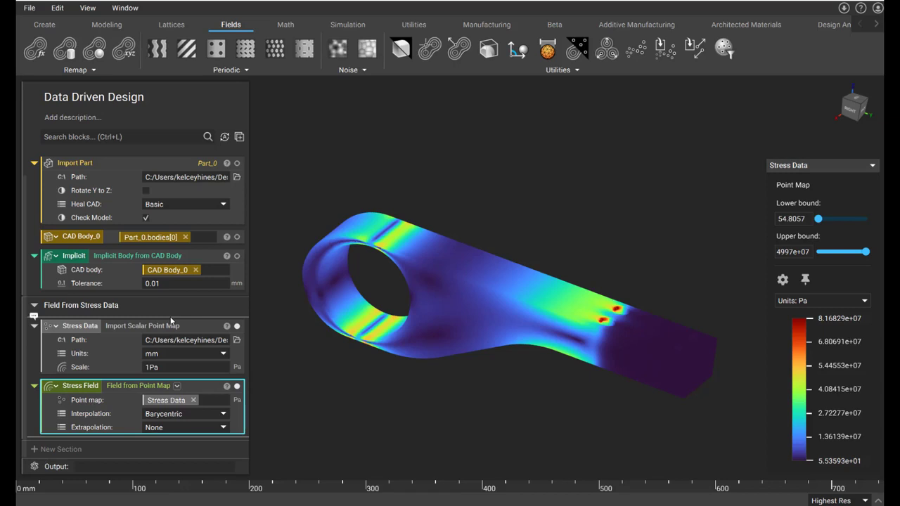
- Add a new section named "Refine Mesh Based on Stress Results"
{"action": "left_click", "coordinate": [71, 449]}
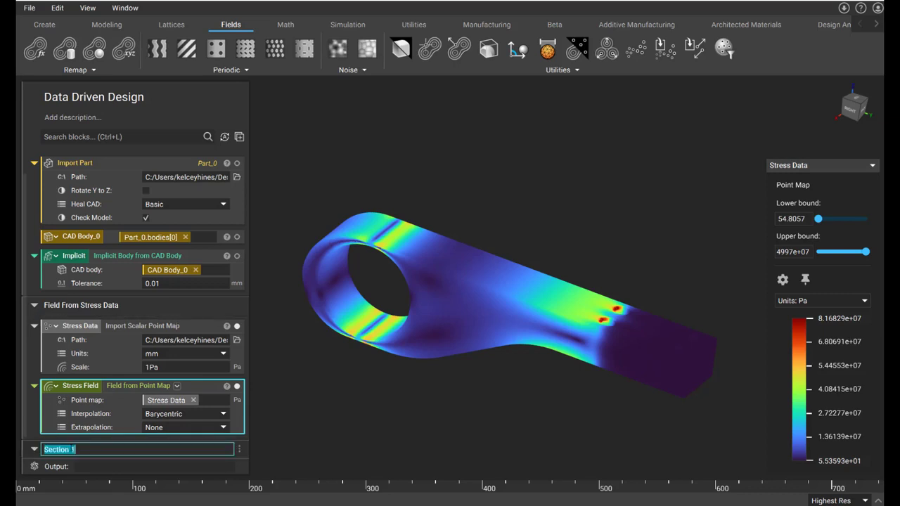
{"action": "type", "text": "Refine Mesh Based o"}
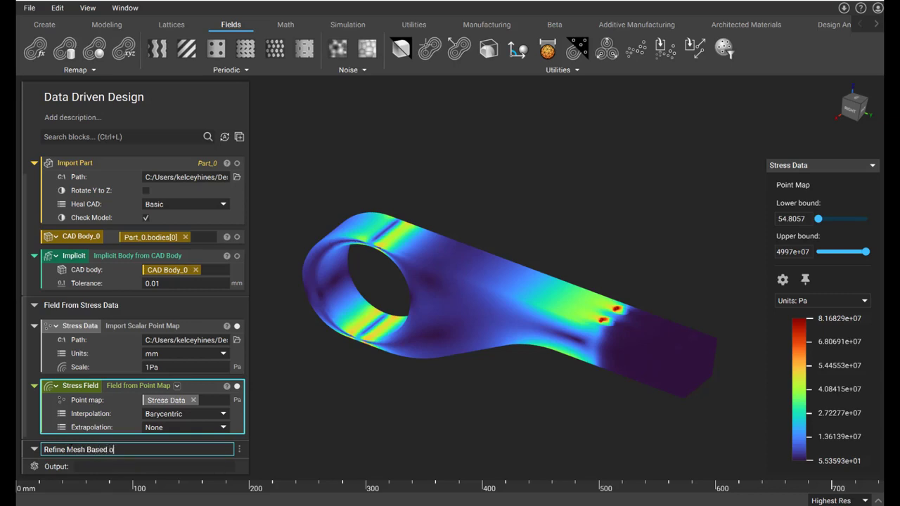
{"action": "type", "text": "n Stress Results"}
{"action": "key", "text": "Return"}
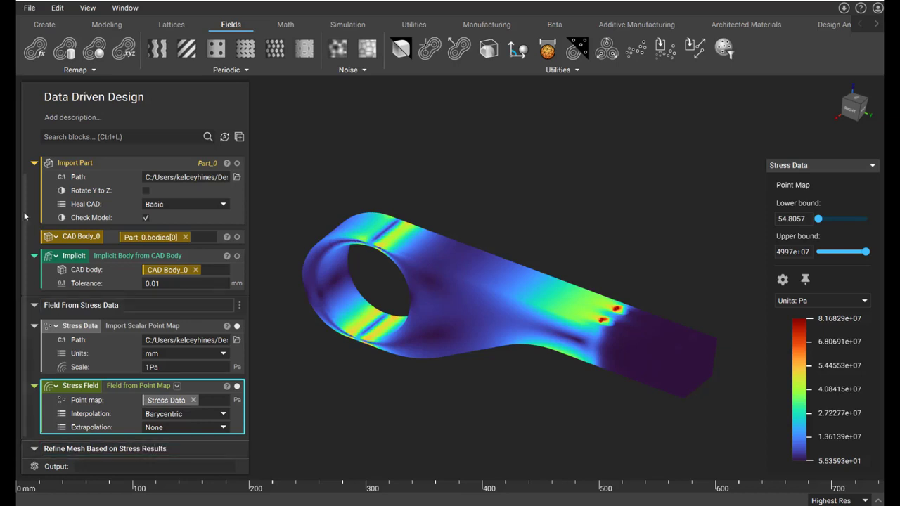
- Add a Ramp block to the mesh refinement section, using Stress Field as its scalar field
{"action": "left_click", "coordinate": [87, 141]}
{"action": "type", "text": "ramp"}
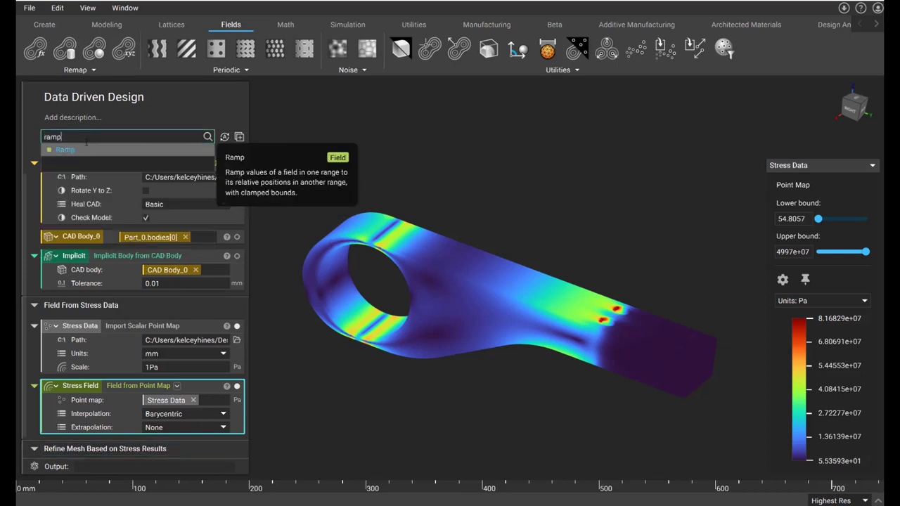
{"action": "left_click", "coordinate": [86, 150]}
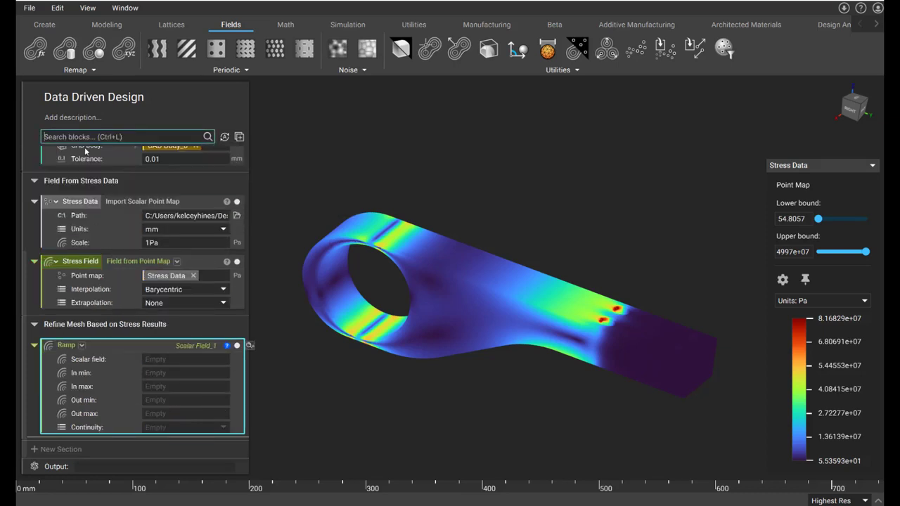
{"action": "left_click_drag", "start_coordinate": [76, 261], "coordinate": [167, 360]}
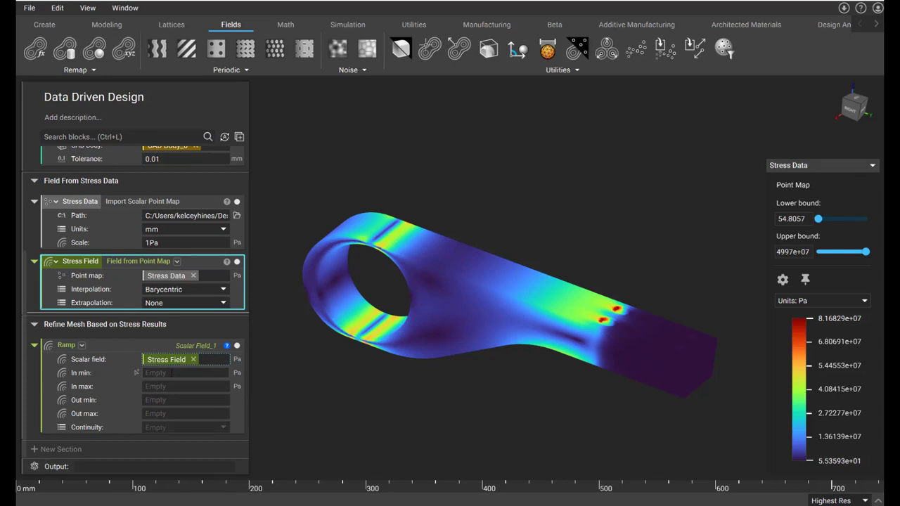
- Set the Ramp's In min to 55, In max to 5e7, Out min to 2mm, Out max to 0.1mm and continuity to Geometric (C0)
{"action": "left_click", "coordinate": [172, 374]}
{"action": "type", "text": "55"}
{"action": "left_click", "coordinate": [153, 387]}
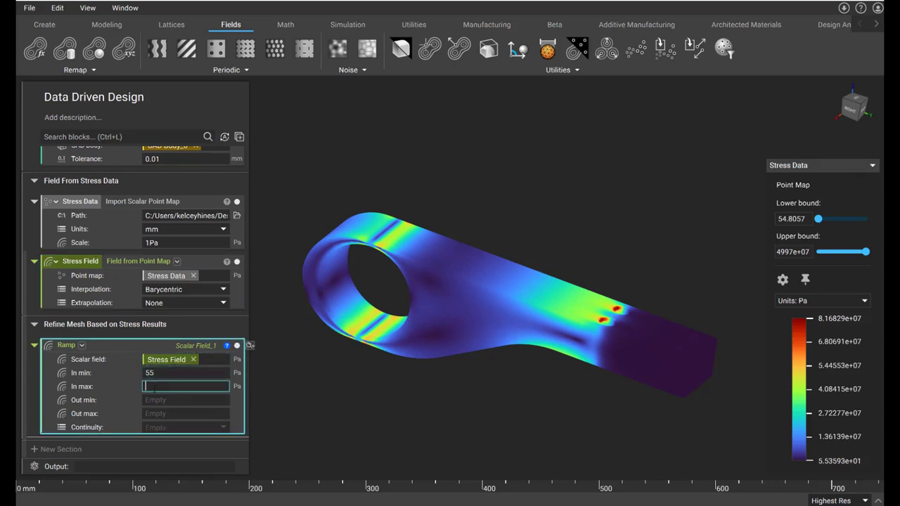
{"action": "type", "text": "5e7"}
{"action": "left_click", "coordinate": [157, 401]}
{"action": "type", "text": "2mm"}
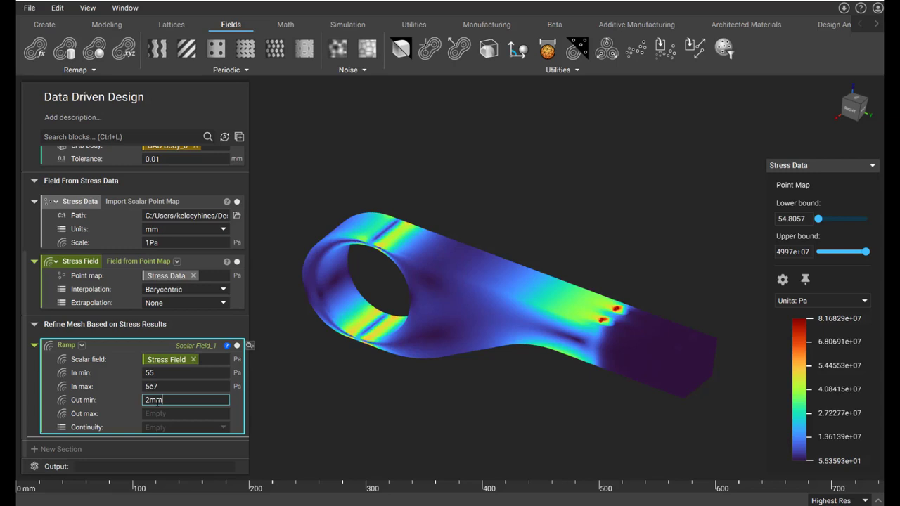
{"action": "left_click", "coordinate": [161, 415]}
{"action": "type", "text": "0.1mm"}
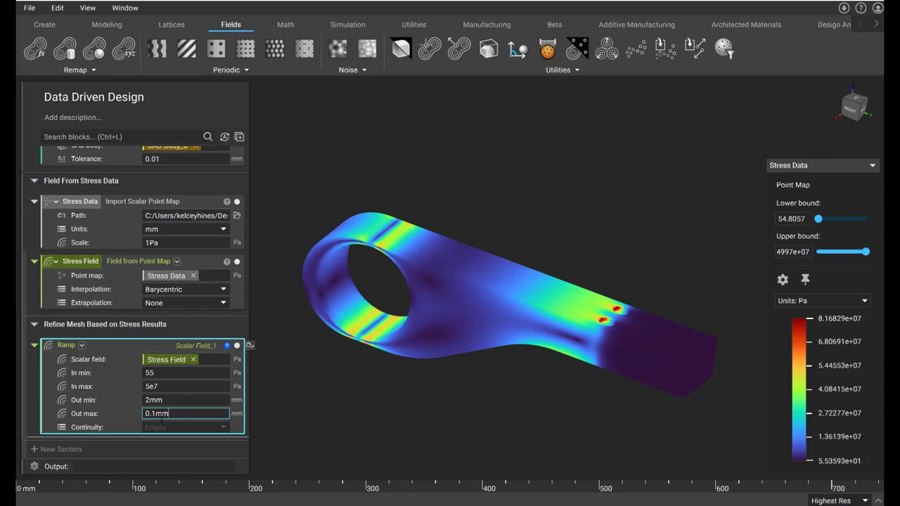
{"action": "left_click", "coordinate": [168, 427]}
{"action": "left_click", "coordinate": [169, 431]}
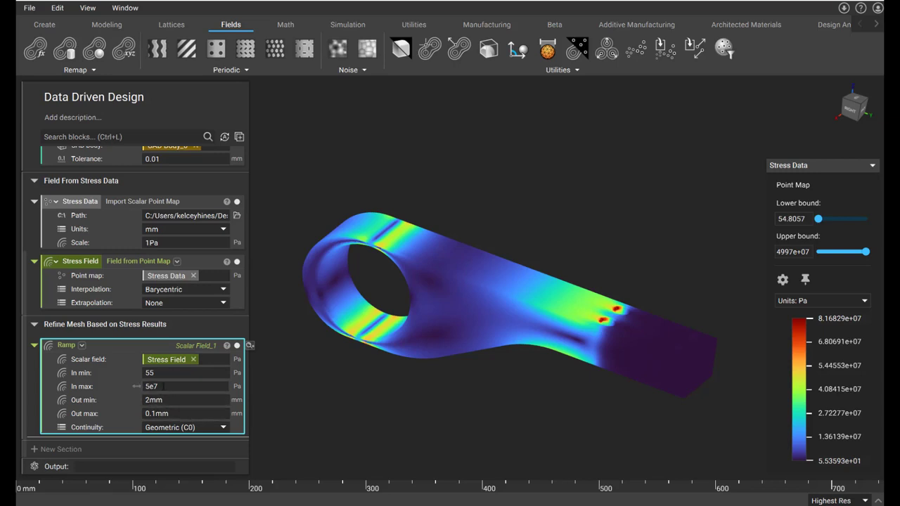
- Make the Ramp block a variable named "Edge Length Ramp"
{"action": "right_click", "coordinate": [111, 356]}
{"action": "left_click", "coordinate": [154, 318]}
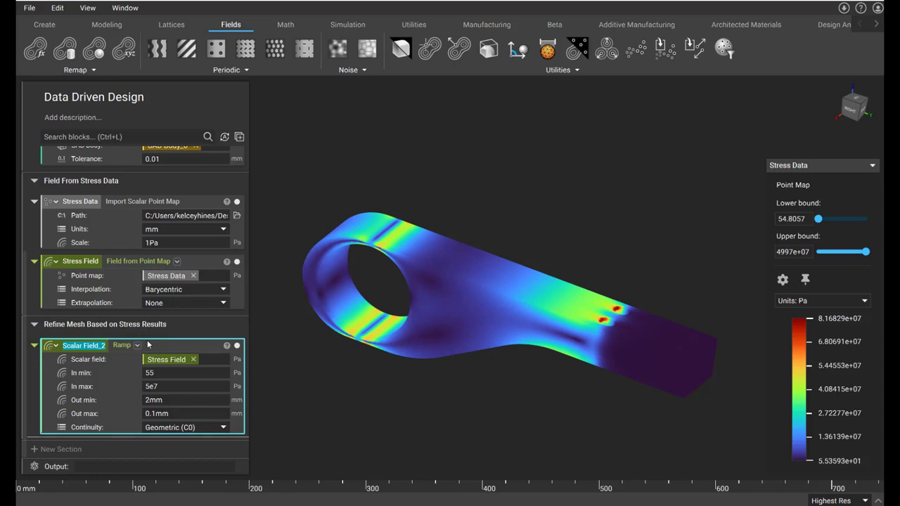
{"action": "type", "text": "Edg"}
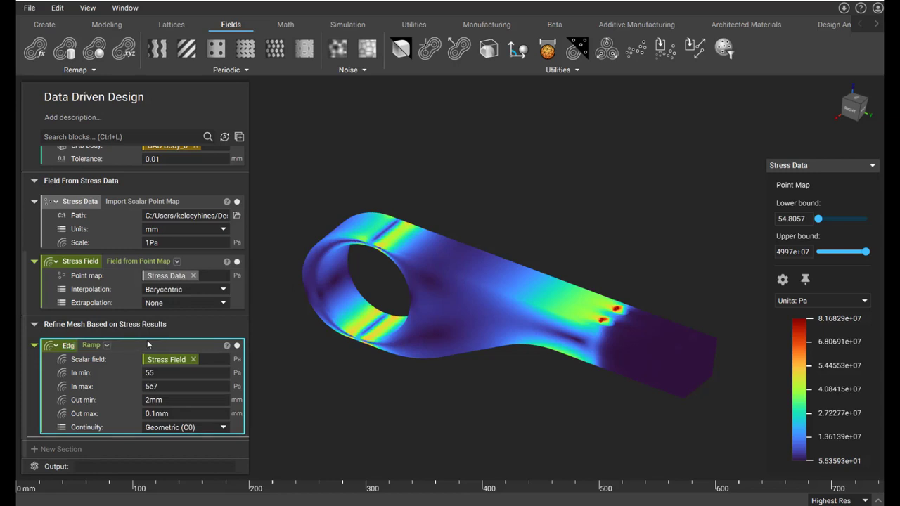
{"action": "type", "text": "e Length Ramp"}
{"action": "key", "text": "Return"}
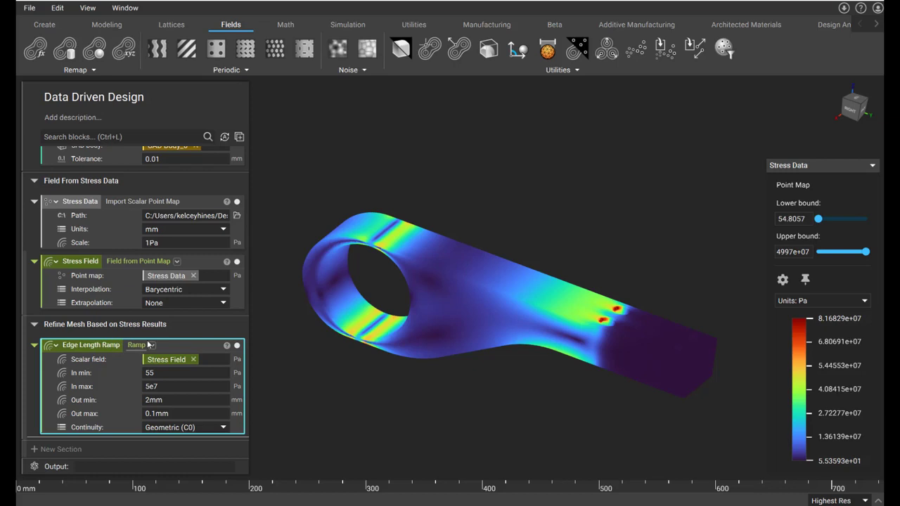
- Add a Mesh from CAD Body block to the mesh refinement section, using CAD Body_0 as its CAD body
{"action": "left_click", "coordinate": [124, 136]}
{"action": "type", "text": "mesh"}
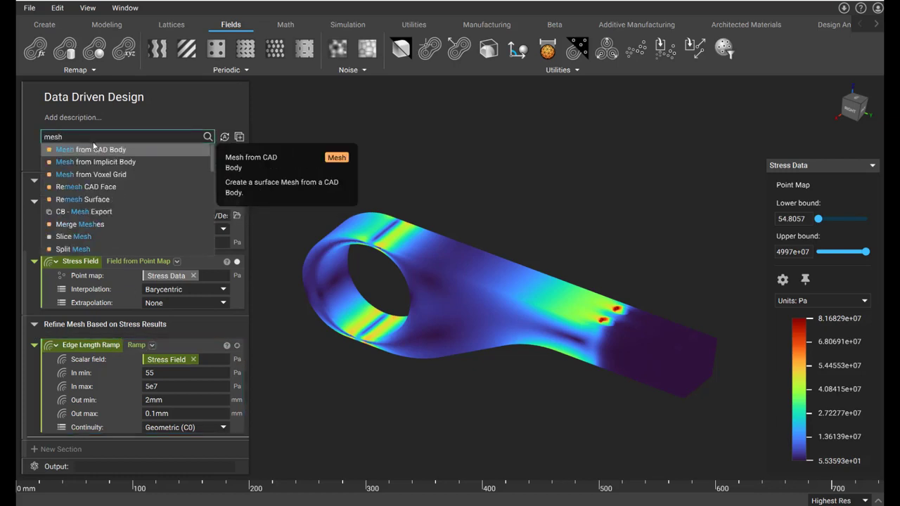
{"action": "left_click", "coordinate": [93, 149]}
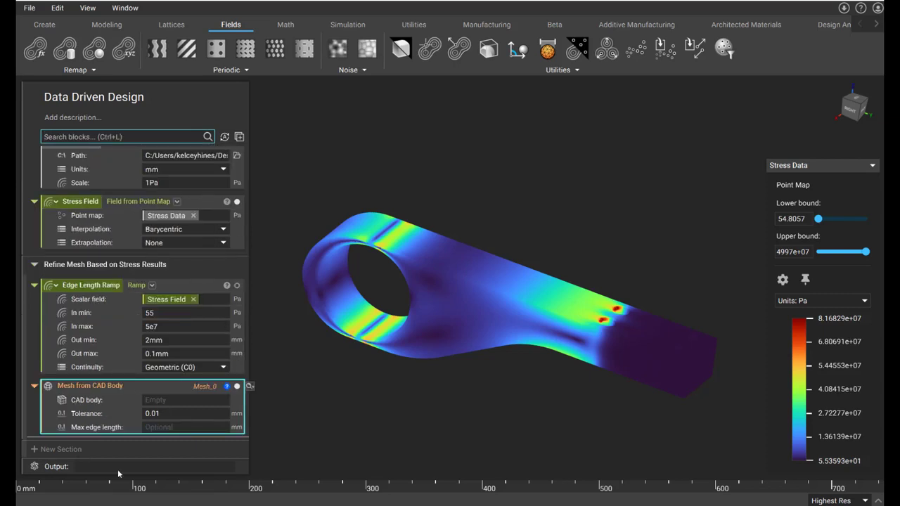
{"action": "left_click", "coordinate": [163, 400]}
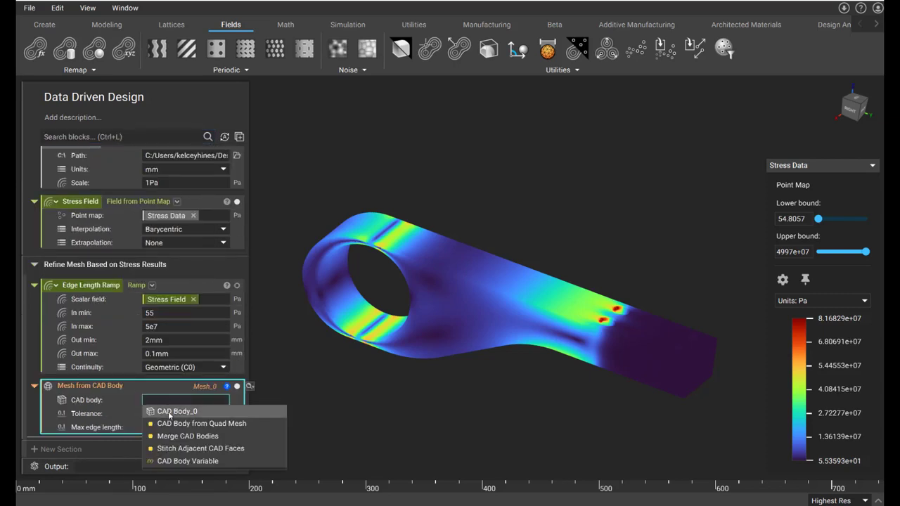
{"action": "left_click", "coordinate": [168, 413]}
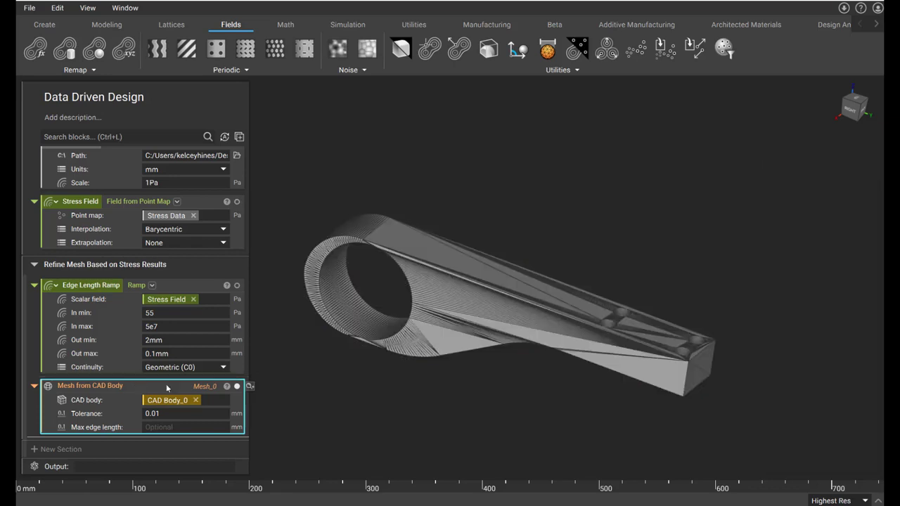
{"action": "right_click_drag", "start_coordinate": [578, 326], "coordinate": [570, 267]}
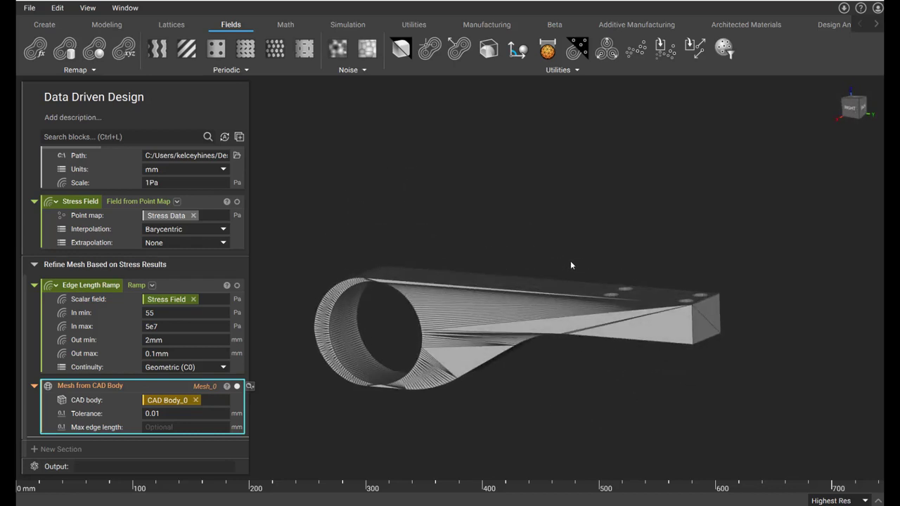
- Add a Remesh Surface block with Mesh from CAD Body as its surface, Edge Length Ramp as edge length and Triangle shape
{"action": "left_click", "coordinate": [161, 137]}
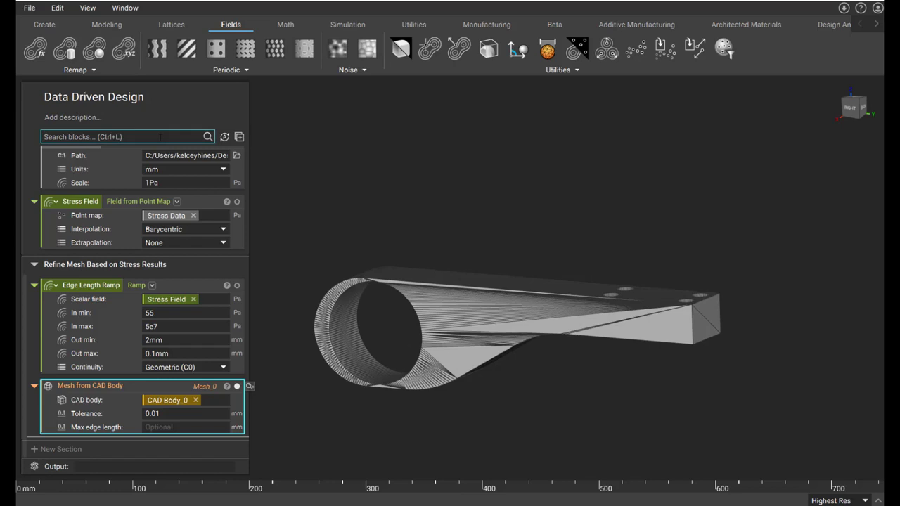
{"action": "type", "text": "remesh"}
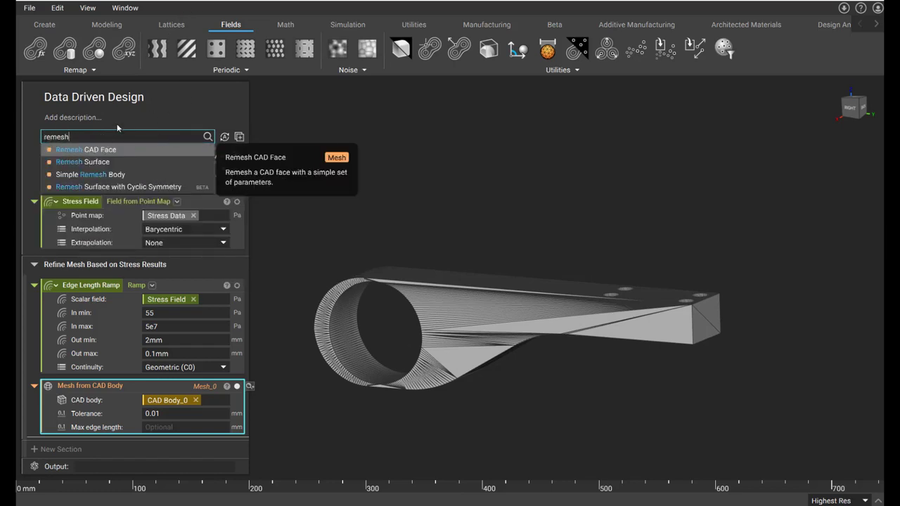
{"action": "left_click", "coordinate": [98, 162]}
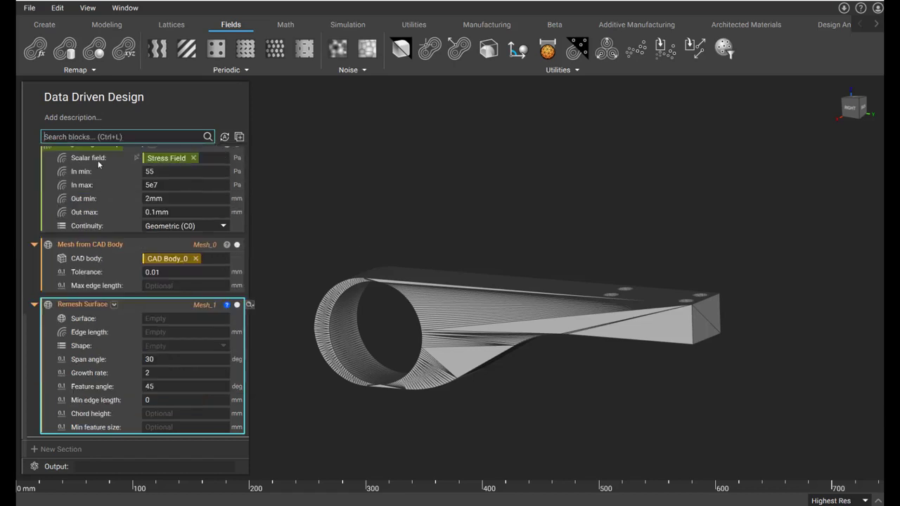
{"action": "left_click_drag", "start_coordinate": [66, 244], "coordinate": [145, 322]}
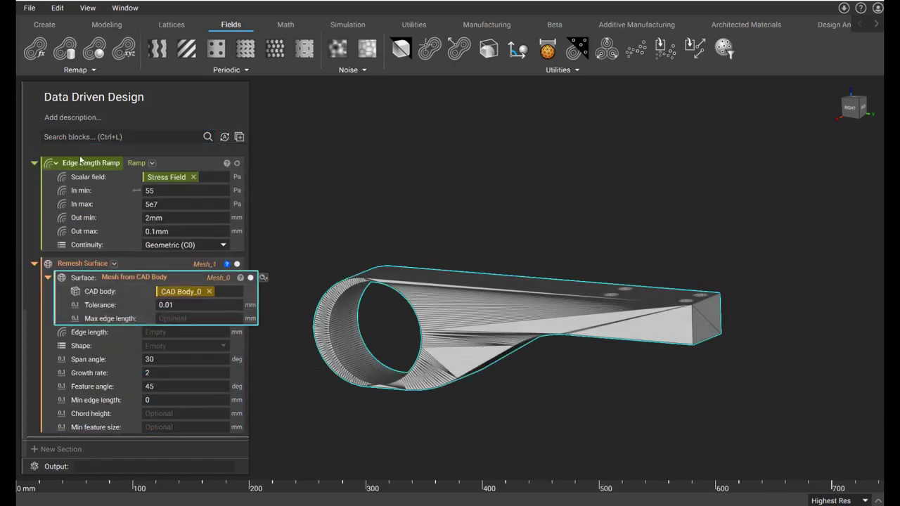
{"action": "left_click_drag", "start_coordinate": [69, 165], "coordinate": [172, 338]}
{"action": "left_click", "coordinate": [171, 349]}
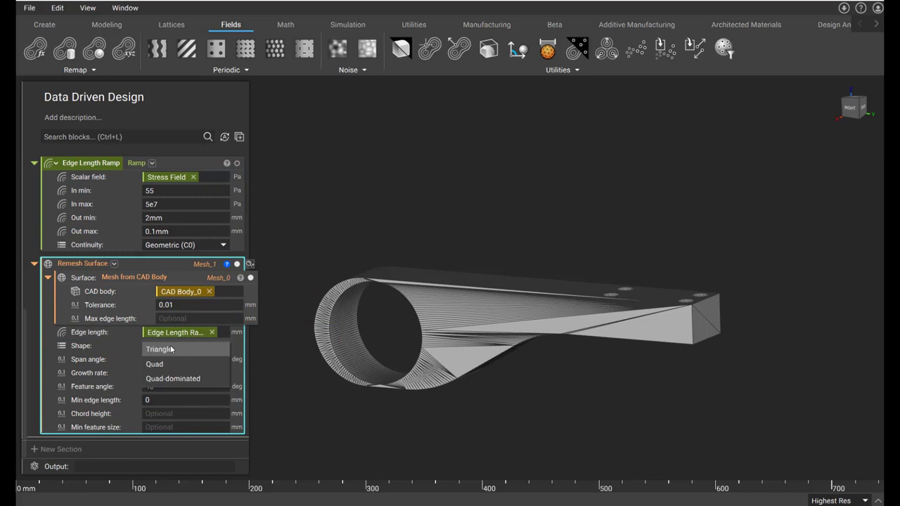
{"action": "left_click", "coordinate": [171, 349]}
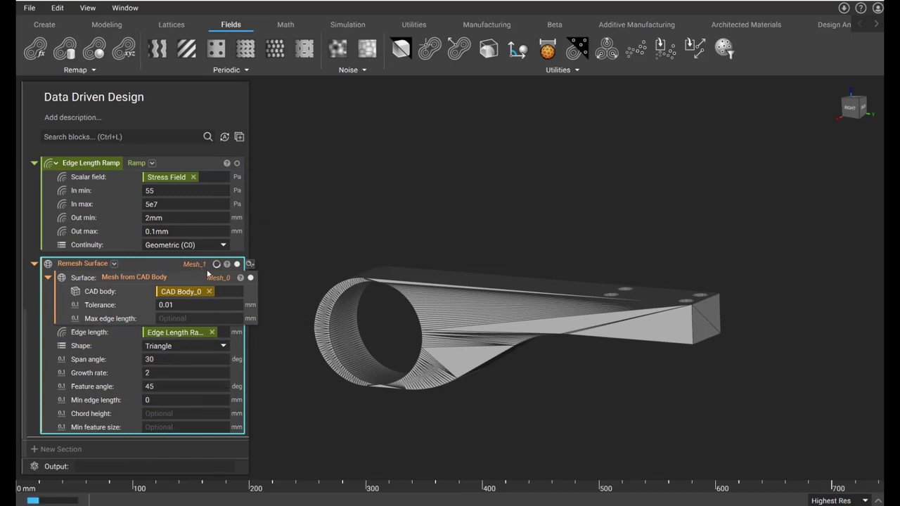
- Add a Volume Mesh block with the Remesh Surface block as its domain and Edge Length Ramp as its edge length
{"action": "left_click", "coordinate": [143, 137]}
{"action": "type", "text": "vol"}
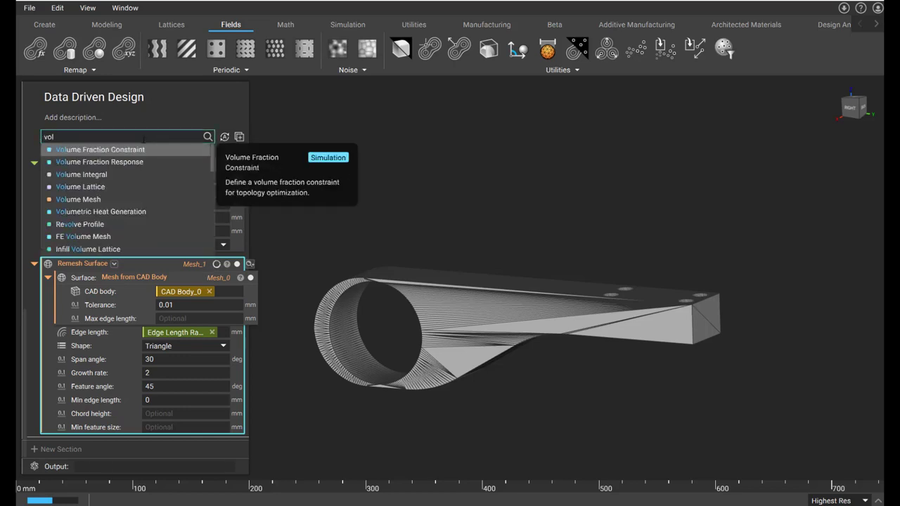
{"action": "type", "text": "ume"}
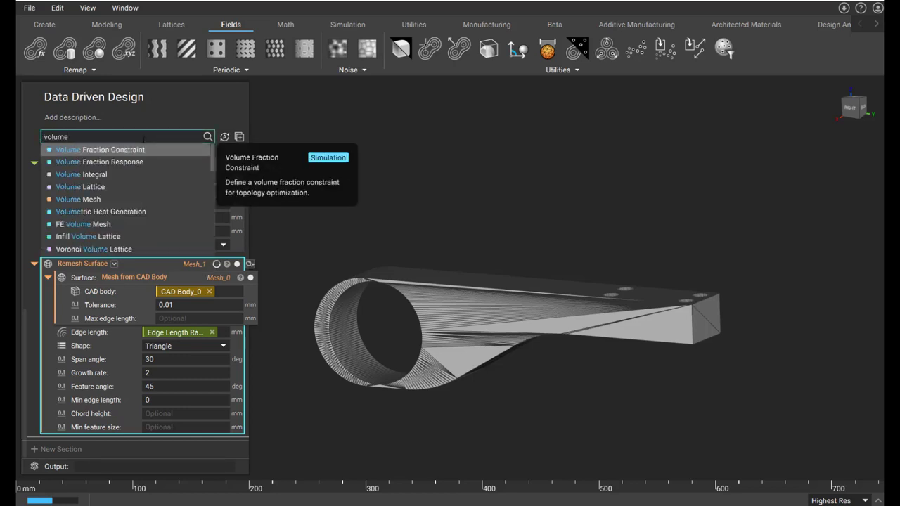
{"action": "left_click", "coordinate": [105, 200]}
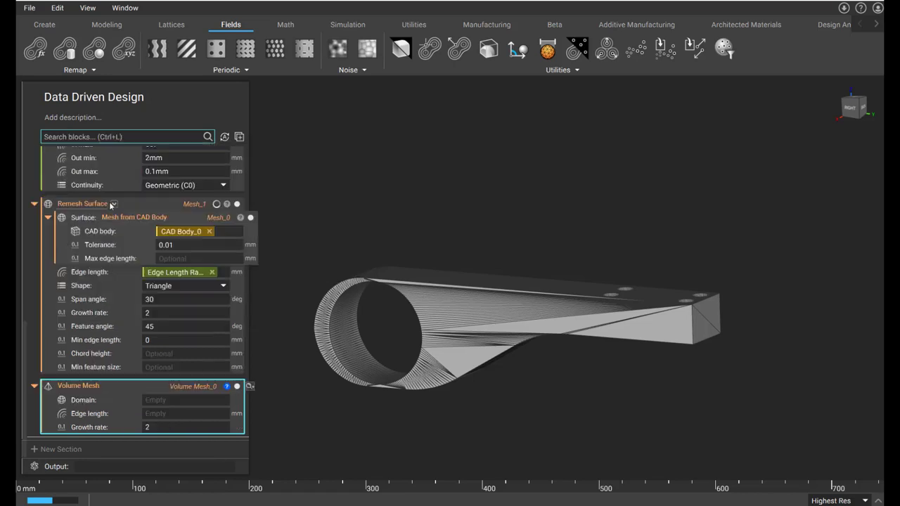
{"action": "left_click_drag", "start_coordinate": [88, 203], "coordinate": [165, 397]}
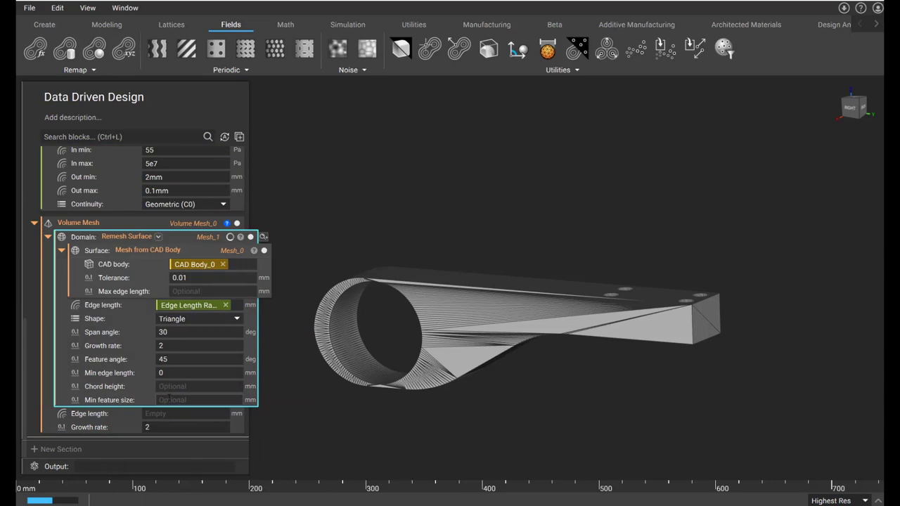
{"action": "scroll", "coordinate": [127, 282], "scroll_direction": "up", "scroll_amount": 3}
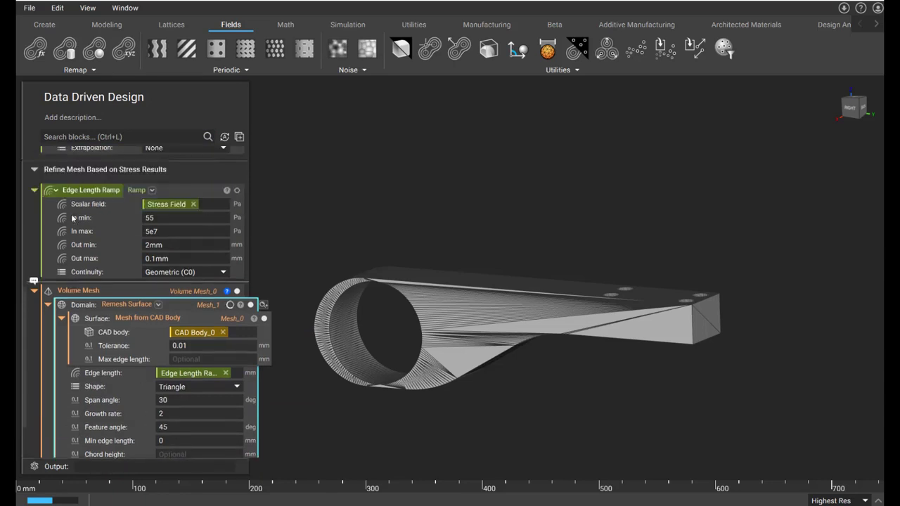
{"action": "left_click_drag", "start_coordinate": [73, 225], "coordinate": [167, 409]}
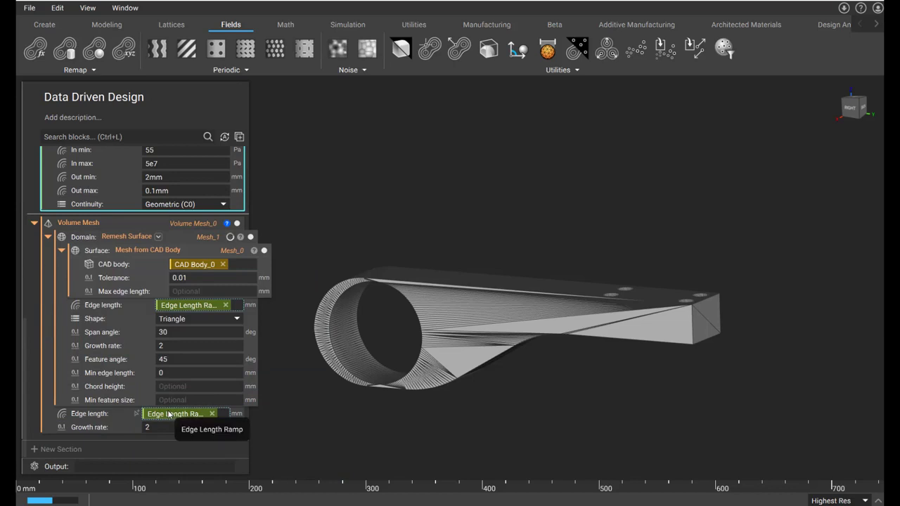
- Add an FE Volume Mesh block with the Volume Mesh block as its discretization and Linear geometric order
{"action": "left_click", "coordinate": [139, 138]}
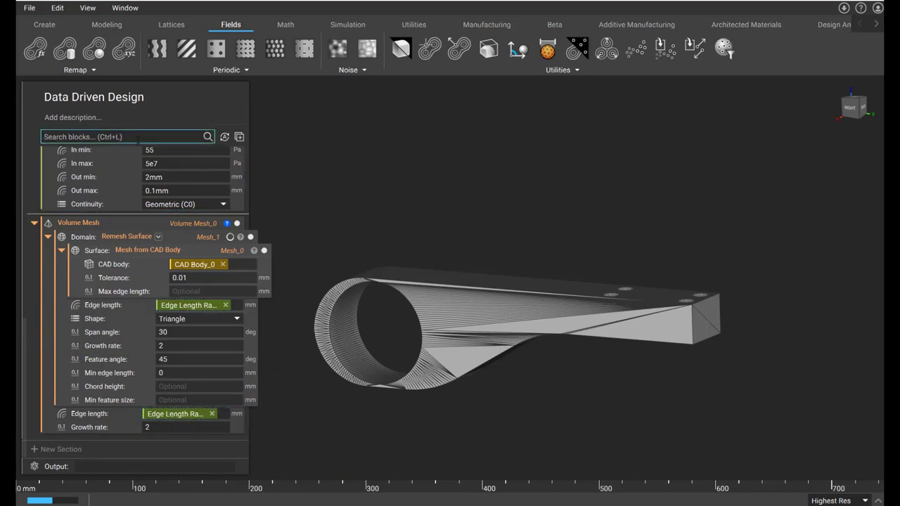
{"action": "type", "text": "fe vol"}
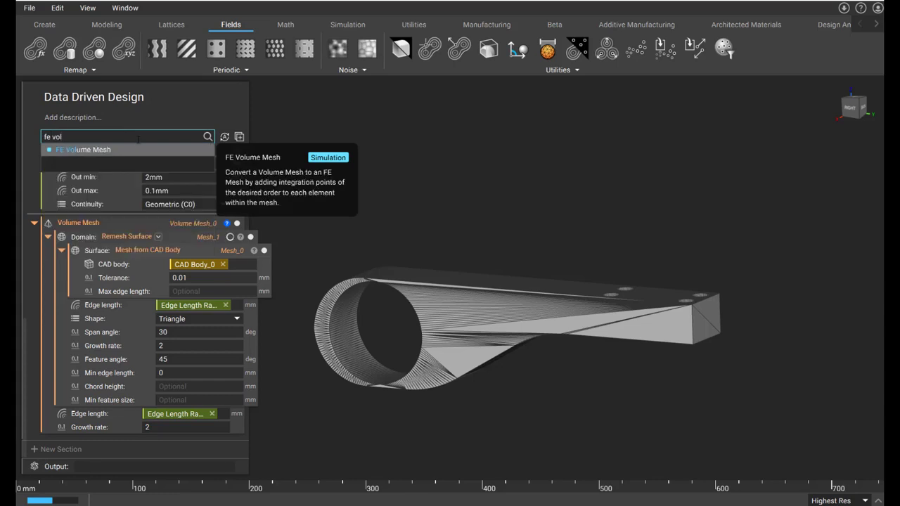
{"action": "left_click", "coordinate": [125, 149]}
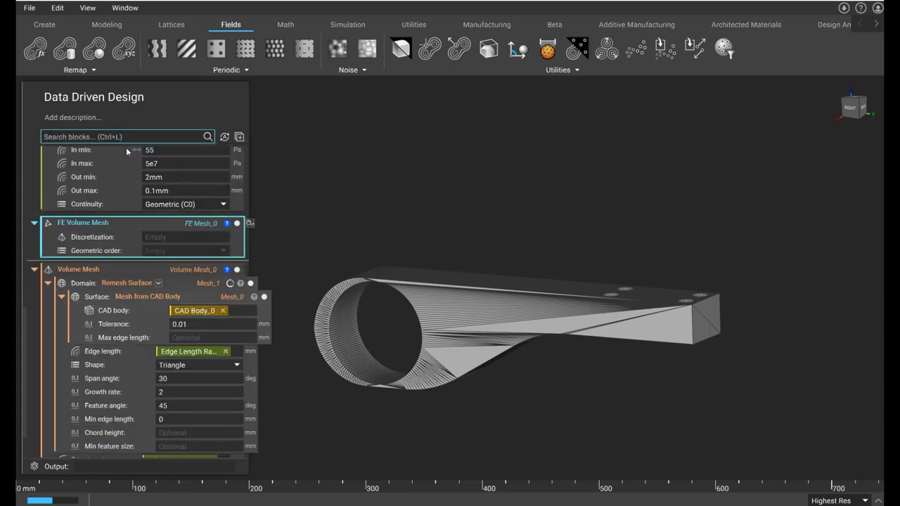
{"action": "left_click_drag", "start_coordinate": [78, 270], "coordinate": [157, 241]}
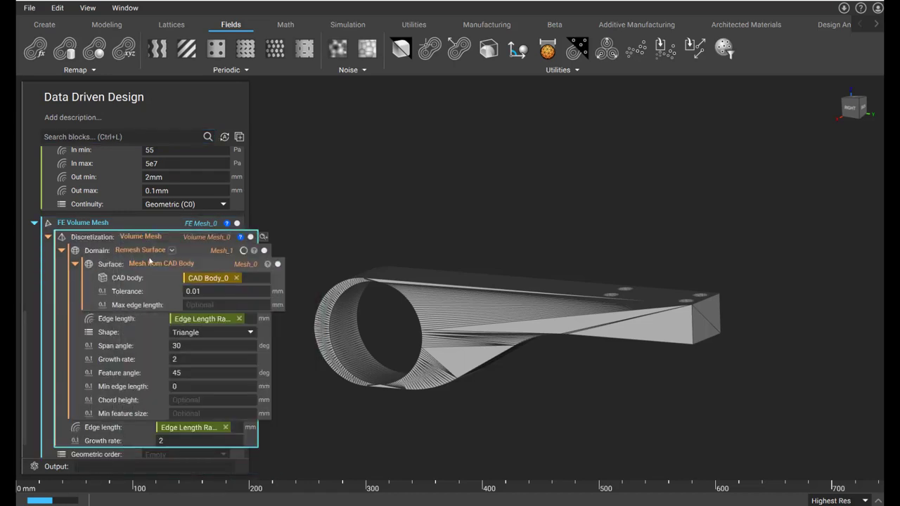
{"action": "scroll", "coordinate": [165, 338], "scroll_direction": "down", "scroll_amount": 1}
{"action": "left_click", "coordinate": [173, 426]}
{"action": "left_click", "coordinate": [158, 432]}
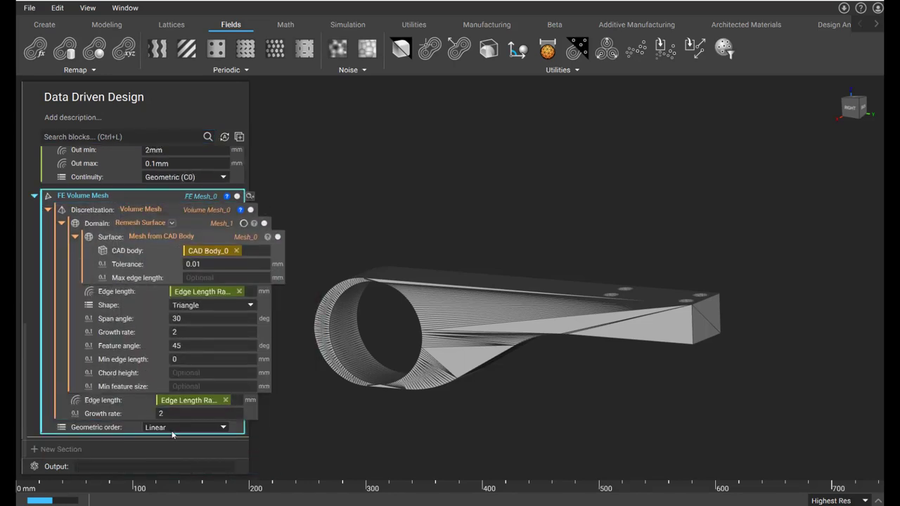
- Make the FE Volume Mesh block a variable named "FE Mesh"
{"action": "scroll", "coordinate": [155, 337], "scroll_direction": "up", "scroll_amount": 1}
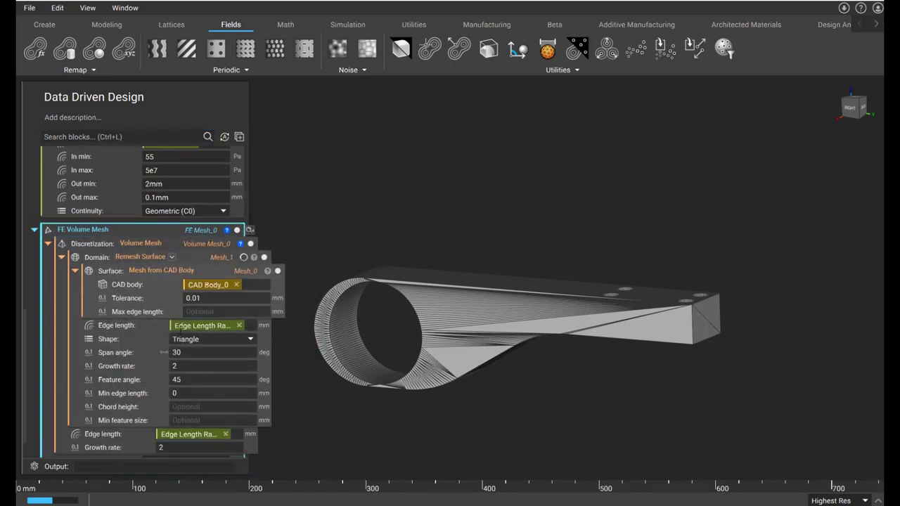
{"action": "right_click", "coordinate": [132, 230]}
{"action": "left_click", "coordinate": [174, 286]}
{"action": "type", "text": "FE Mesh"}
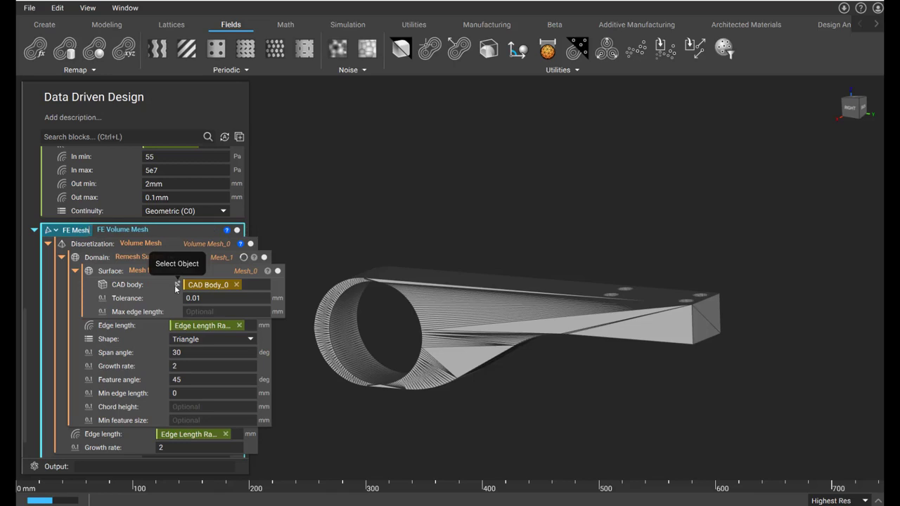
{"action": "key", "text": "Return"}
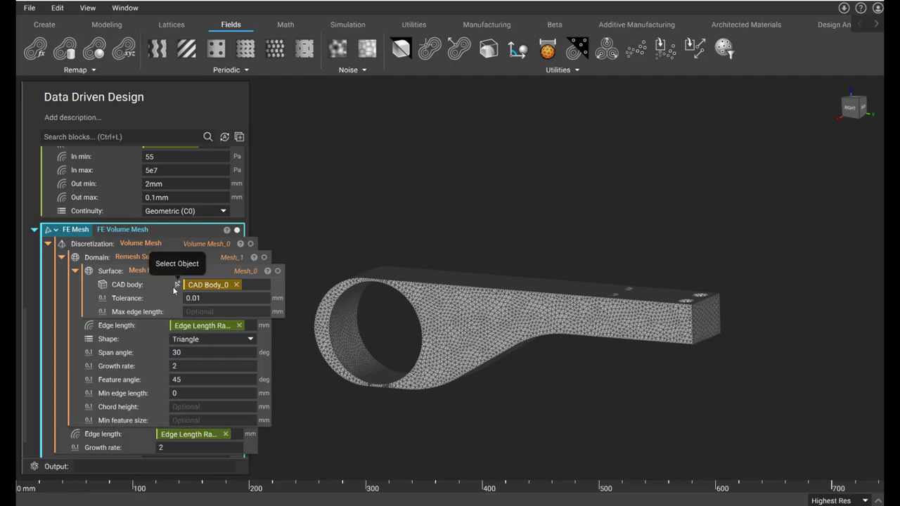
- Examine the refined FE mesh up close around the bracket's large bore
{"action": "right_click_drag", "start_coordinate": [409, 345], "coordinate": [373, 323]}
{"action": "scroll", "coordinate": [372, 322], "scroll_direction": "up", "scroll_amount": 8}
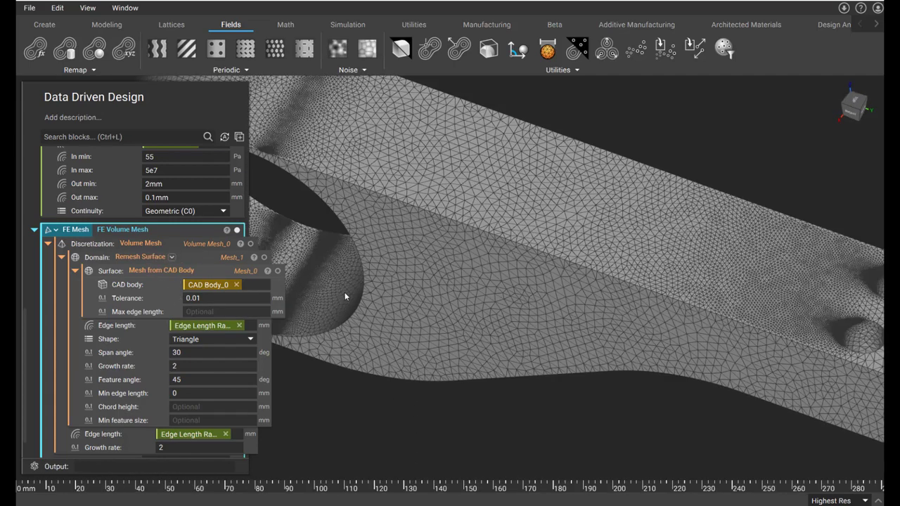
{"action": "right_click_drag", "start_coordinate": [421, 323], "coordinate": [367, 310]}
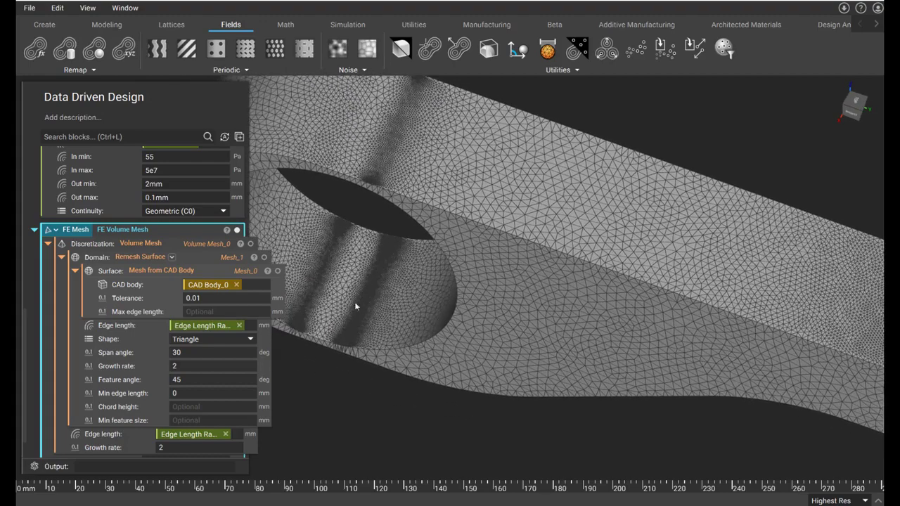
{"action": "scroll", "coordinate": [420, 315], "scroll_direction": "up", "scroll_amount": 3}
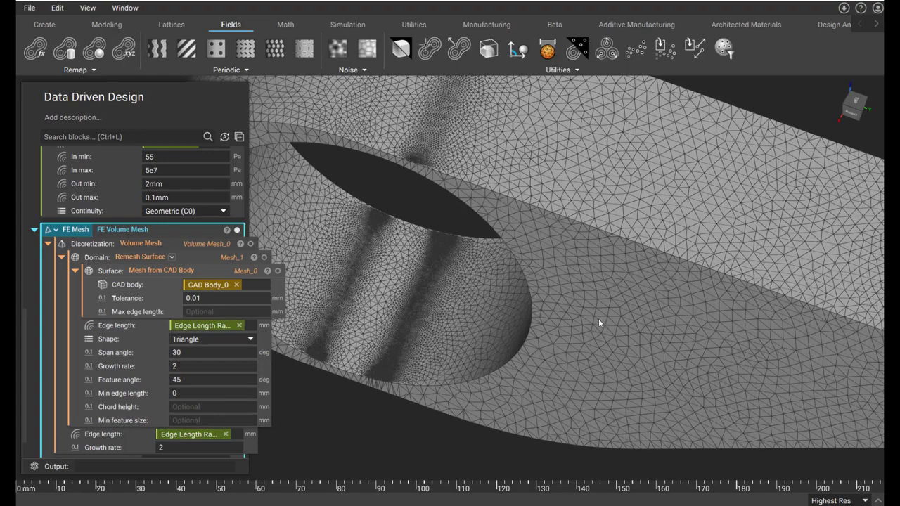
- Section the FE mesh with a global cut whose plane normal is 1, 0, 0
{"action": "right_click_drag", "start_coordinate": [615, 353], "coordinate": [649, 301]}
{"action": "scroll", "coordinate": [645, 310], "scroll_direction": "down", "scroll_amount": 3}
{"action": "key", "text": "x"}
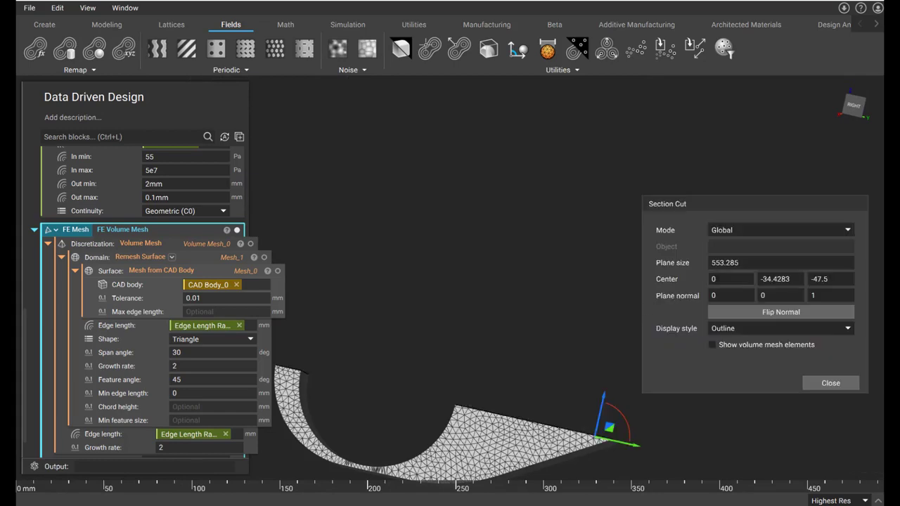
{"action": "left_click", "coordinate": [750, 295]}
{"action": "type", "text": "1"}
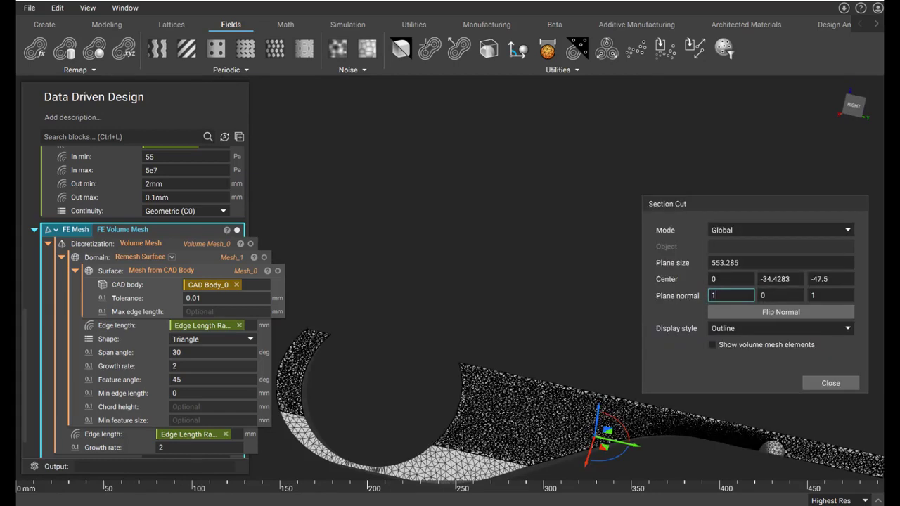
{"action": "left_click", "coordinate": [825, 294]}
{"action": "type", "text": "0"}
- Examine the sectioned mesh's interior element density around the large bore and along the bracket's arm
{"action": "right_click_drag", "start_coordinate": [789, 440], "coordinate": [809, 396]}
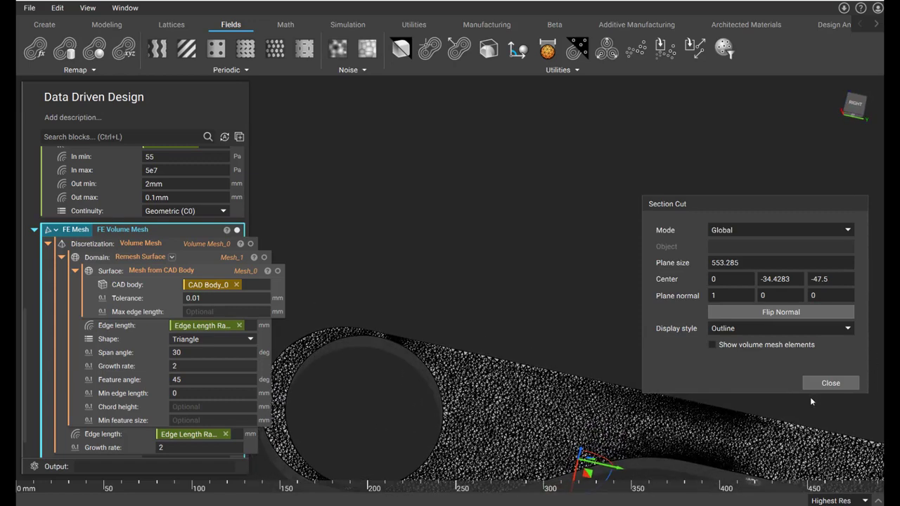
{"action": "left_click_drag", "start_coordinate": [791, 205], "coordinate": [795, 73]}
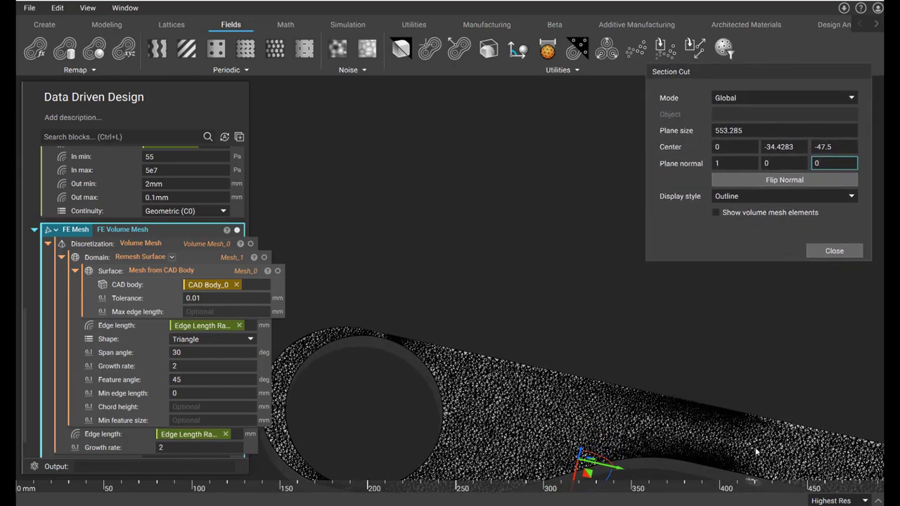
{"action": "scroll", "coordinate": [672, 415], "scroll_direction": "down", "scroll_amount": 3}
{"action": "right_click_drag", "start_coordinate": [665, 425], "coordinate": [734, 474]}
{"action": "scroll", "coordinate": [588, 371], "scroll_direction": "up", "scroll_amount": 3}
{"action": "middle_click_drag", "start_coordinate": [575, 416], "coordinate": [595, 376]}
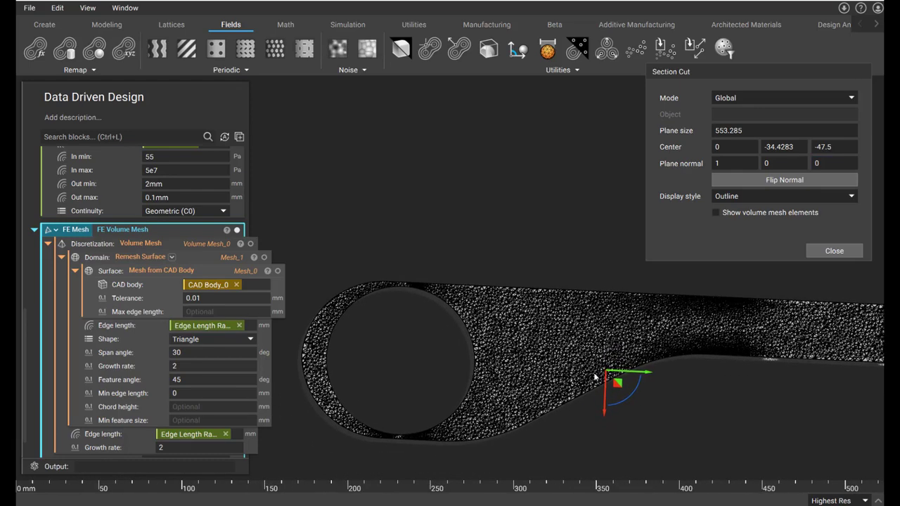
- Display the Stress Data point map together with the sectioned FE mesh and compare high-stress areas with mesh density
{"action": "scroll", "coordinate": [283, 200], "scroll_direction": "down", "scroll_amount": 1}
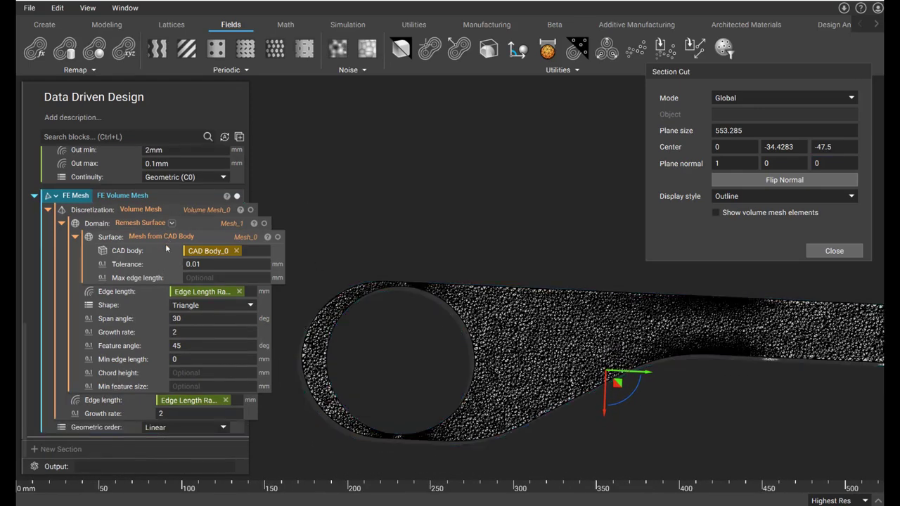
{"action": "scroll", "coordinate": [165, 244], "scroll_direction": "up", "scroll_amount": 5}
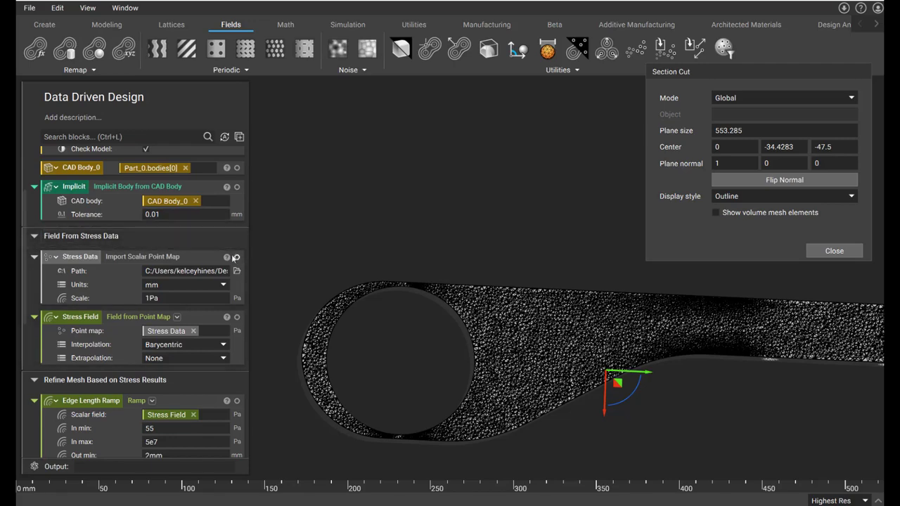
{"action": "left_click", "coordinate": [237, 257]}
{"action": "right_click_drag", "start_coordinate": [589, 316], "coordinate": [526, 436]}
{"action": "middle_click_drag", "start_coordinate": [512, 253], "coordinate": [406, 316]}
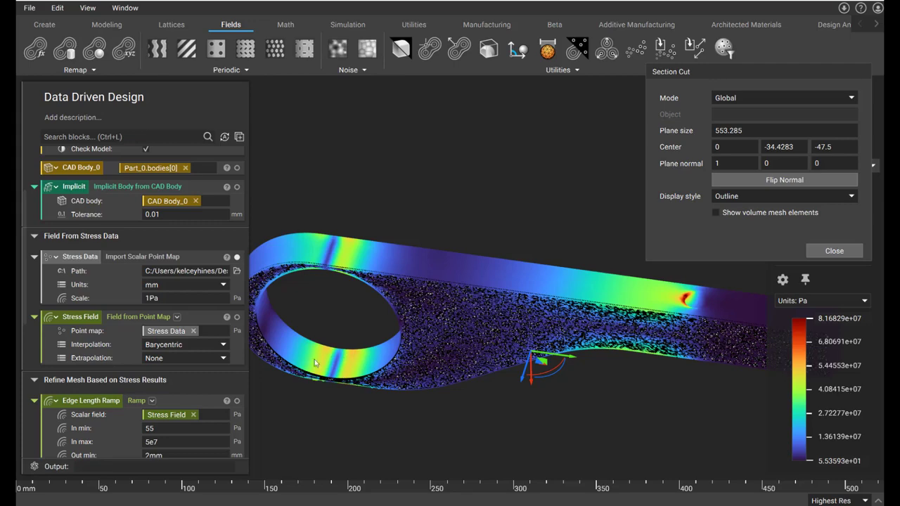
{"action": "scroll", "coordinate": [329, 376], "scroll_direction": "up", "scroll_amount": 3}
{"action": "scroll", "coordinate": [325, 385], "scroll_direction": "down", "scroll_amount": 3}
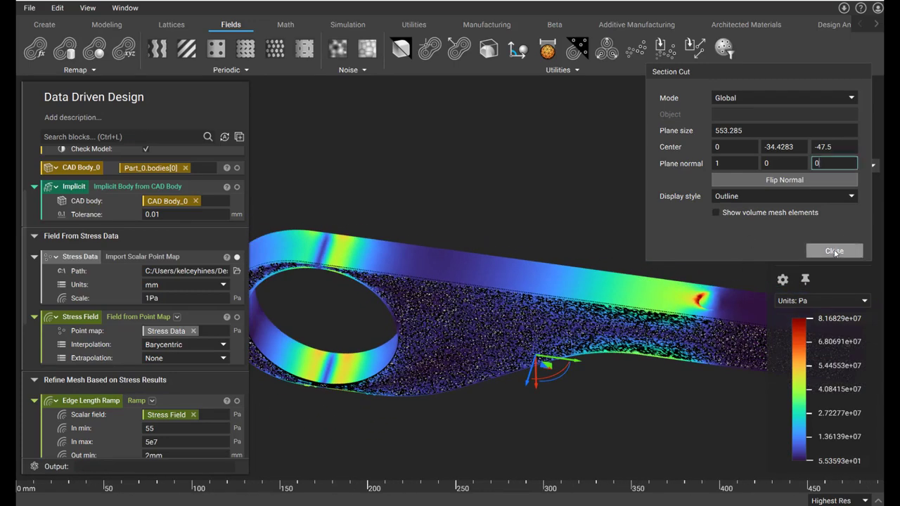
- Close the section cut and view the stress point map on the whole bracket from the side
{"action": "left_click", "coordinate": [836, 252]}
{"action": "right_click_drag", "start_coordinate": [671, 374], "coordinate": [695, 218]}
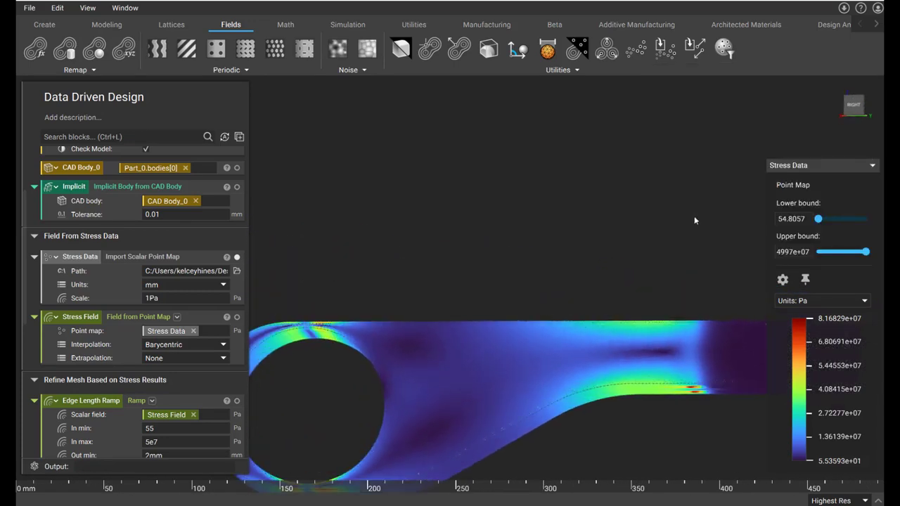
{"action": "scroll", "coordinate": [689, 294], "scroll_direction": "down", "scroll_amount": 3}
{"action": "mouse_move", "coordinate": [682, 324]}
{"action": "right_mouse_down"}
{"action": "mouse_move", "coordinate": [674, 374]}
{"action": "mouse_move", "coordinate": [685, 466]}
{"action": "mouse_move", "coordinate": [668, 385]}
{"action": "mouse_move", "coordinate": [688, 325]}
{"action": "right_mouse_up"}
- Display the FE Mesh block's result again and inspect the refined regions on the whole bracket
{"action": "scroll", "coordinate": [171, 360], "scroll_direction": "down", "scroll_amount": 5}
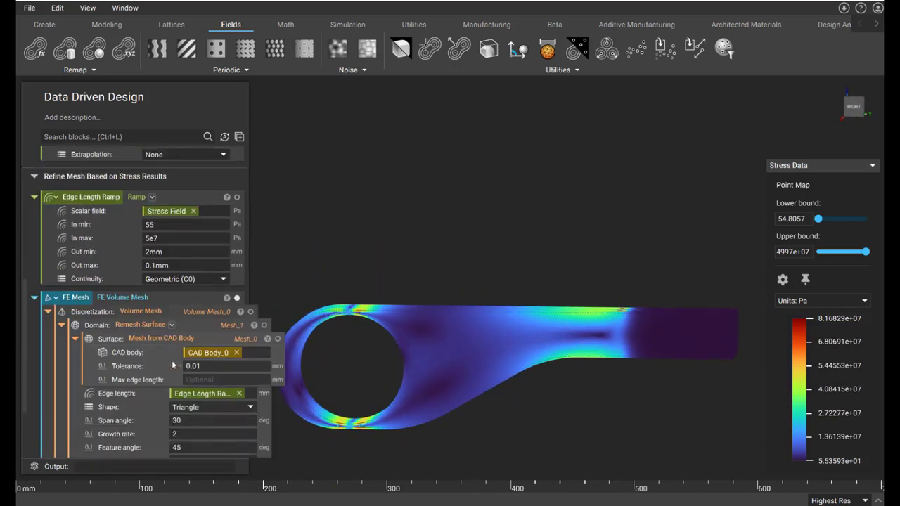
{"action": "left_click", "coordinate": [209, 195]}
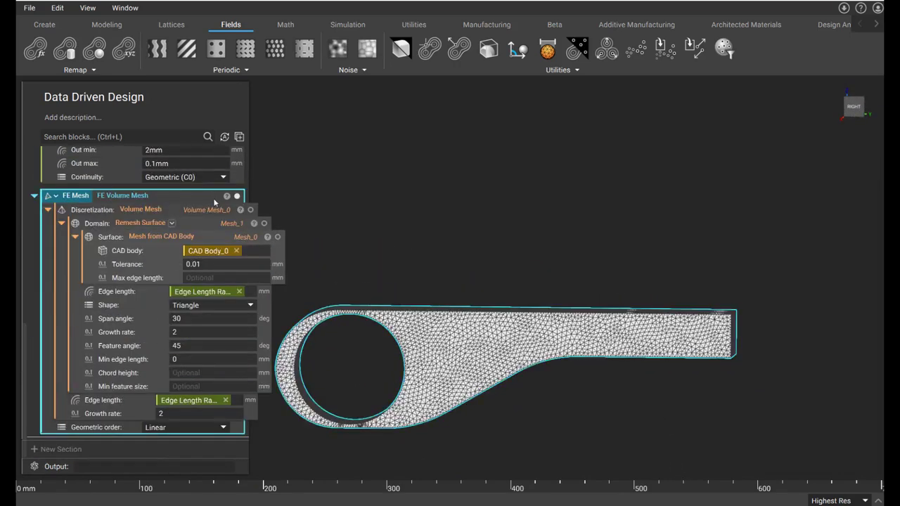
{"action": "right_click_drag", "start_coordinate": [432, 274], "coordinate": [414, 412]}
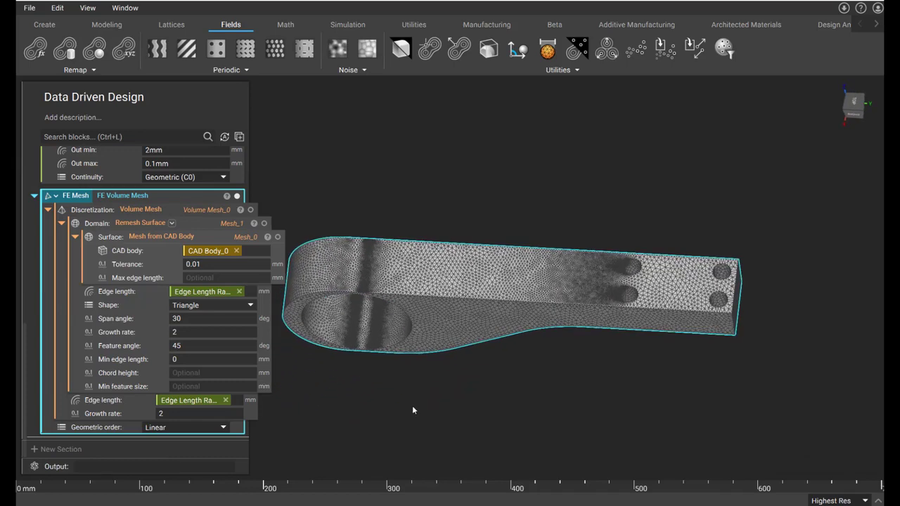